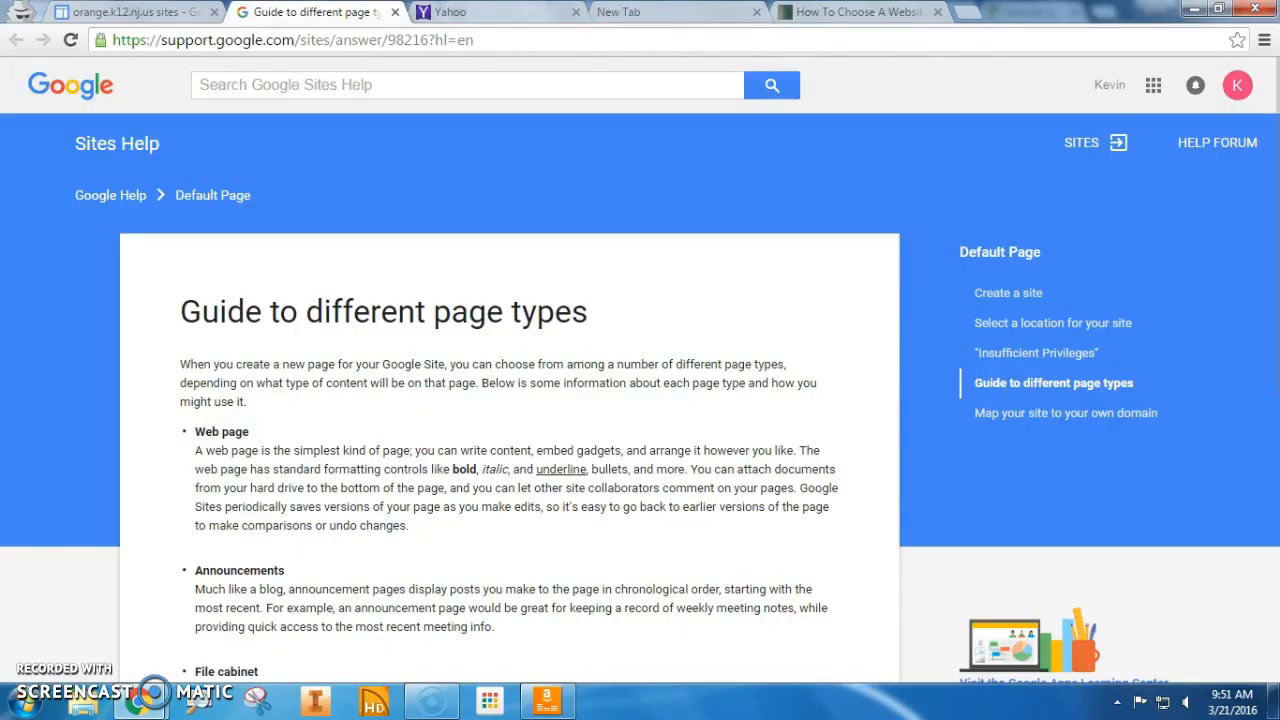
Check the Welcome to Google Sites assignment in the 5th Grade CP Lit class stream
{"action": "left_click", "coordinate": [1195, 9]}
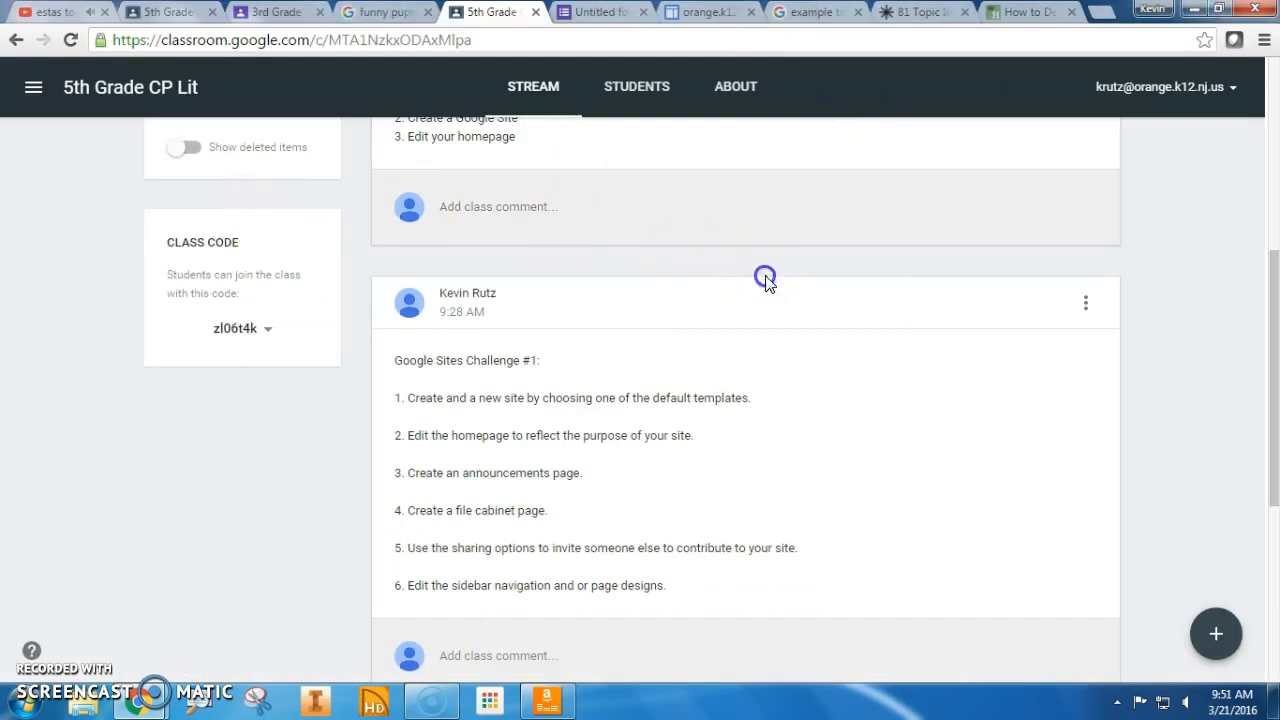
{"action": "scroll", "coordinate": [480, 420], "scroll_direction": "up", "scroll_amount": 3}
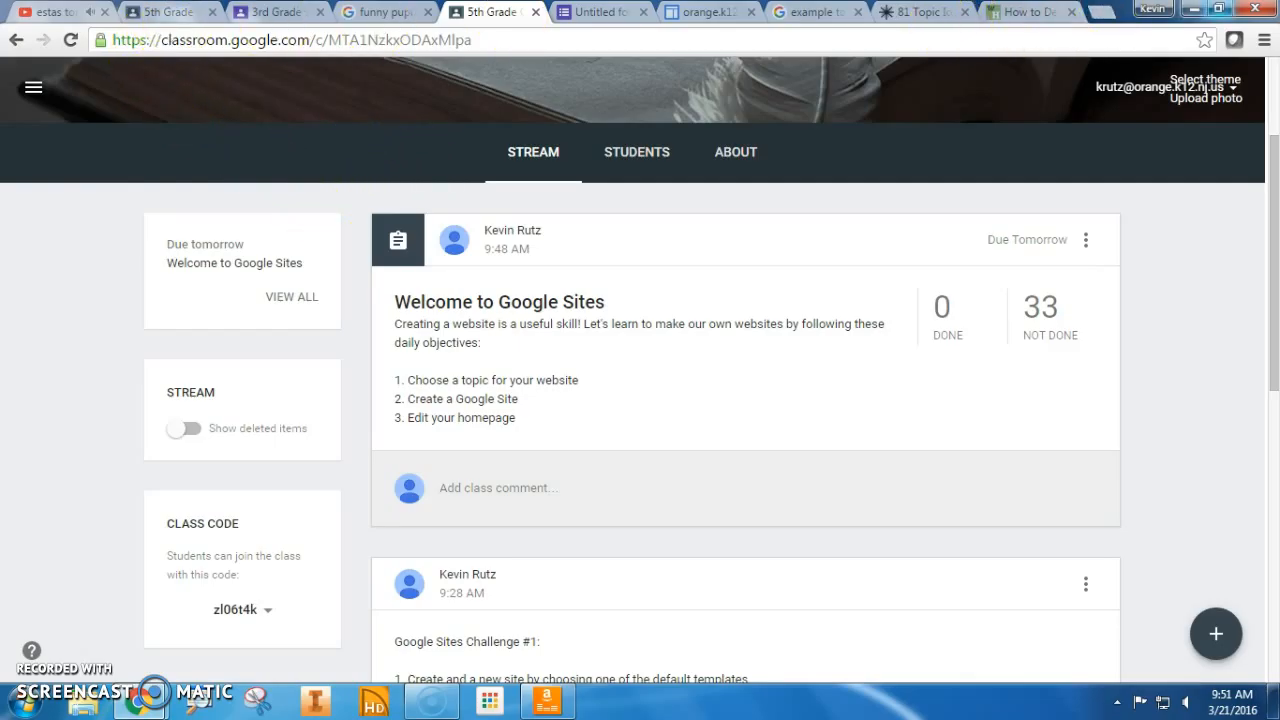
{"action": "left_click", "coordinate": [1189, 9]}
{"action": "mouse_move", "coordinate": [140, 700]}
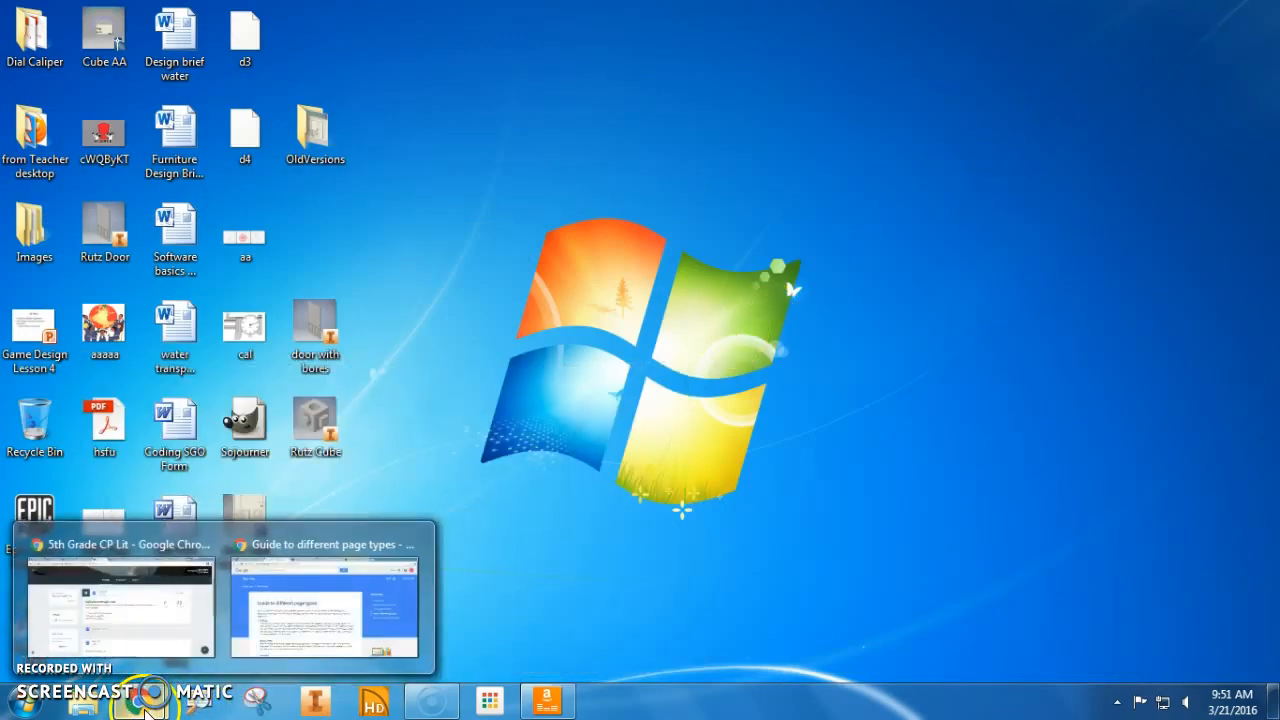
{"action": "left_click", "coordinate": [140, 630]}
{"action": "left_click", "coordinate": [275, 12]}
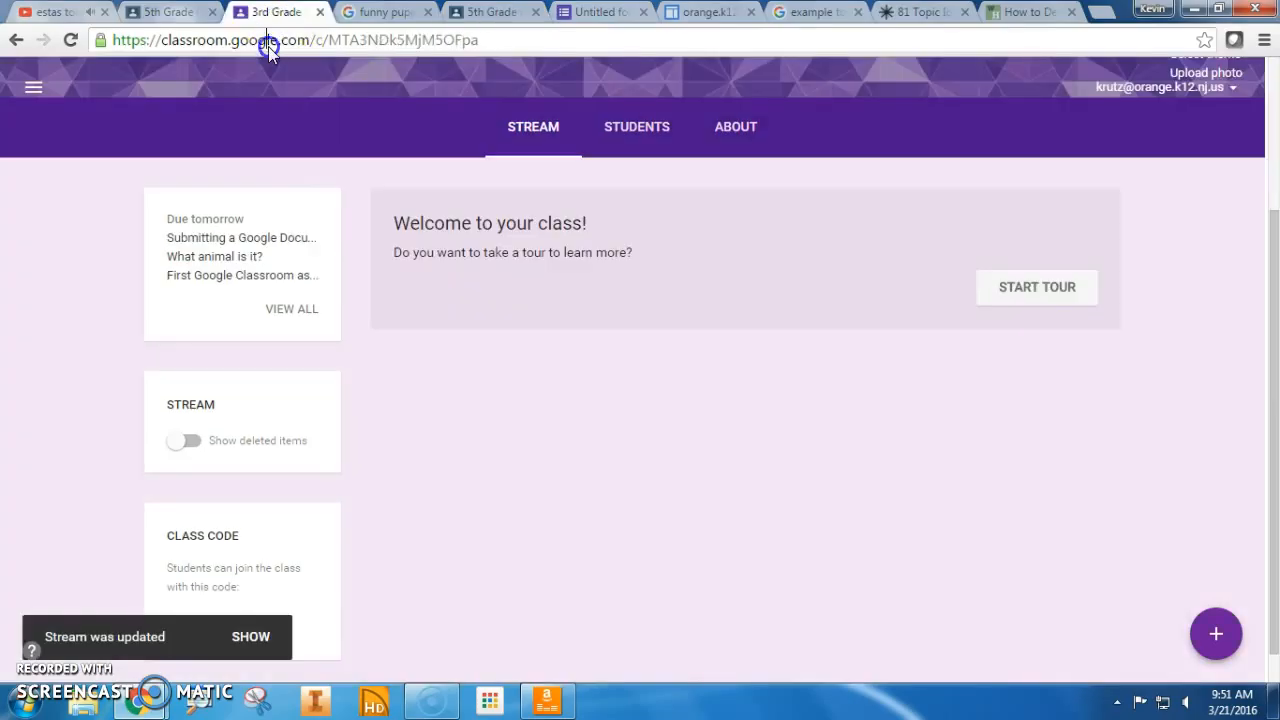
{"action": "left_click", "coordinate": [268, 42]}
Switch to the browser window with the Sites Help page and open sites.google.com there
{"action": "mouse_move", "coordinate": [140, 700]}
{"action": "left_click", "coordinate": [251, 623]}
{"action": "key", "text": "ctrl+k"}
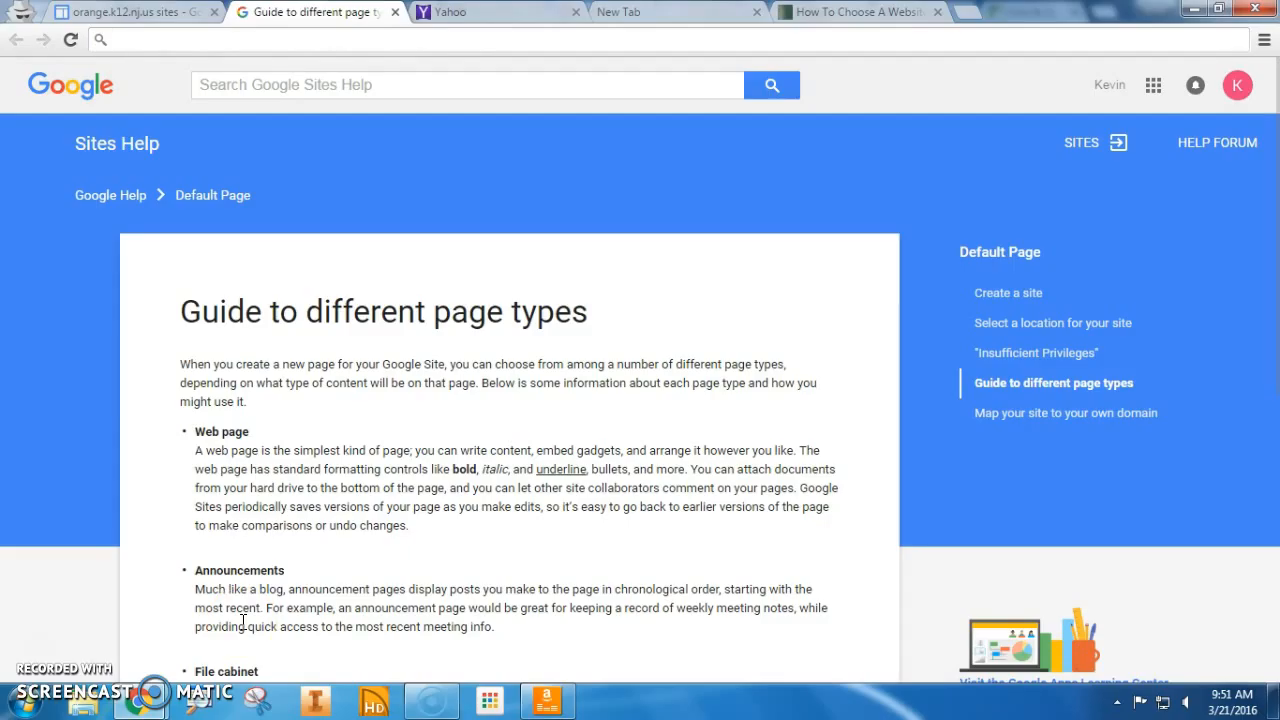
{"action": "type", "text": "sites.google.com"}
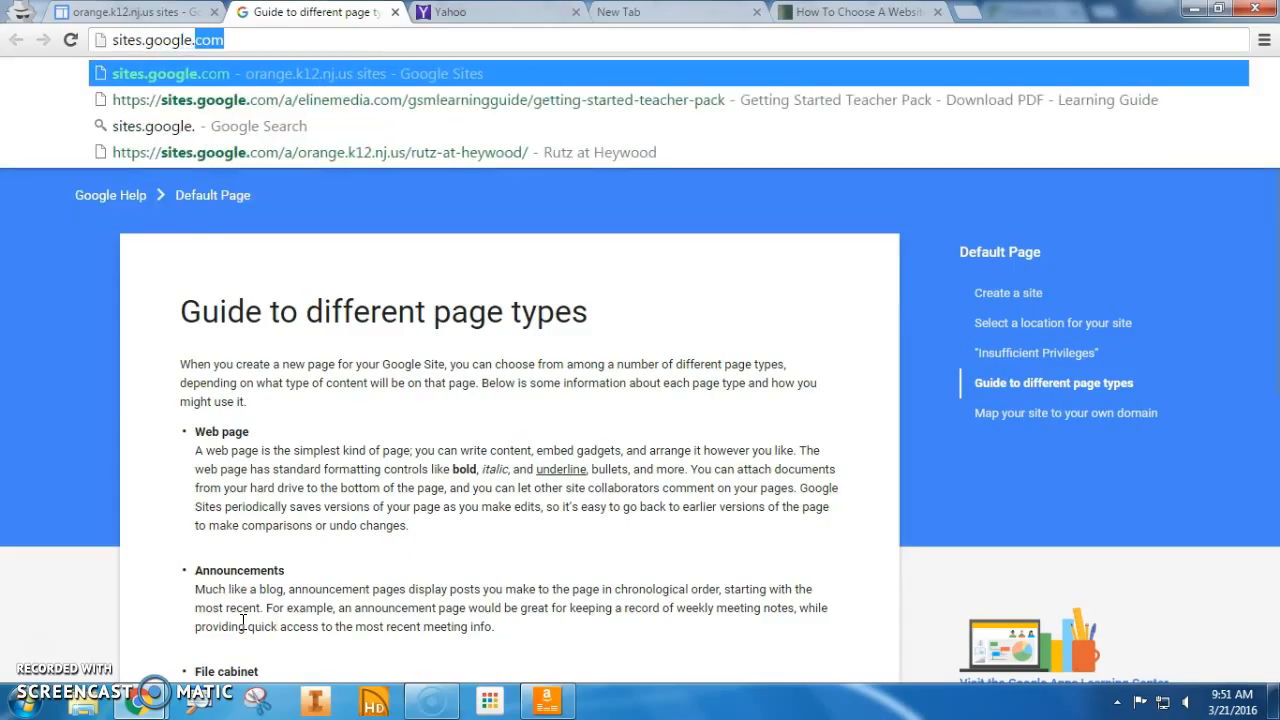
{"action": "key", "text": "Return"}
Close all browser tabs except the Google Sites one and start creating a new site
{"action": "right_click", "coordinate": [358, 10]}
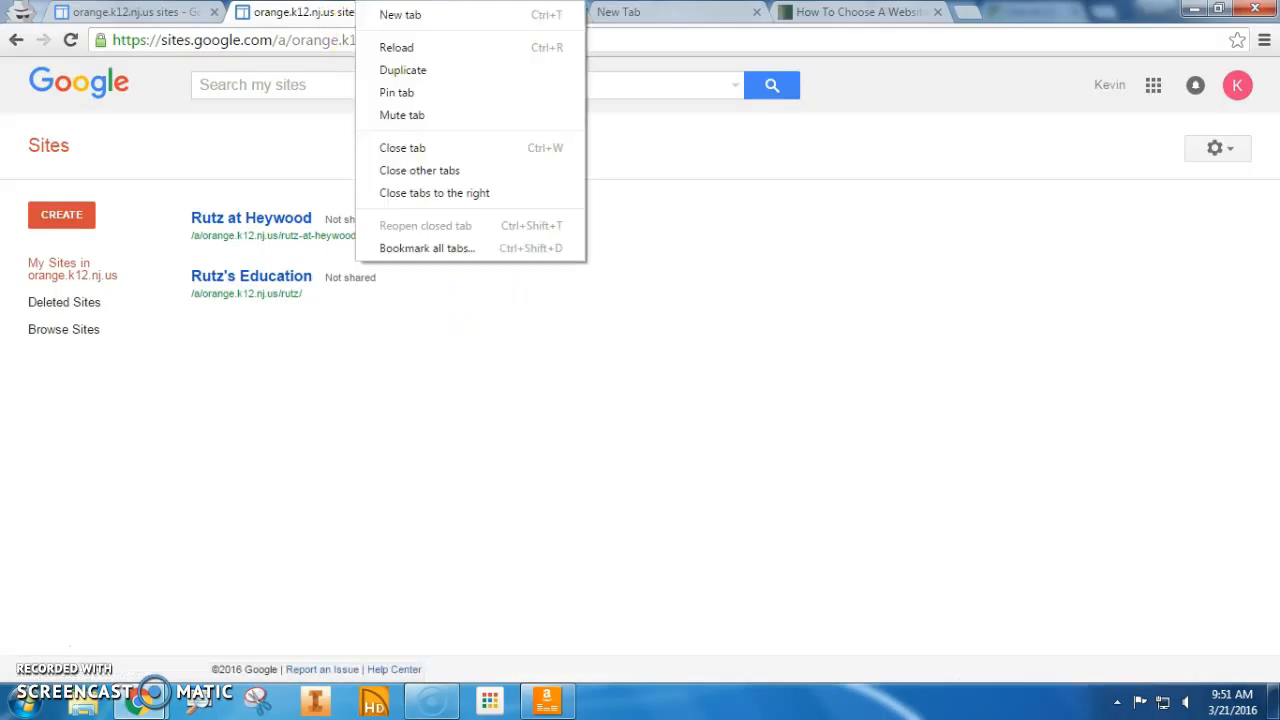
{"action": "left_click", "coordinate": [485, 169]}
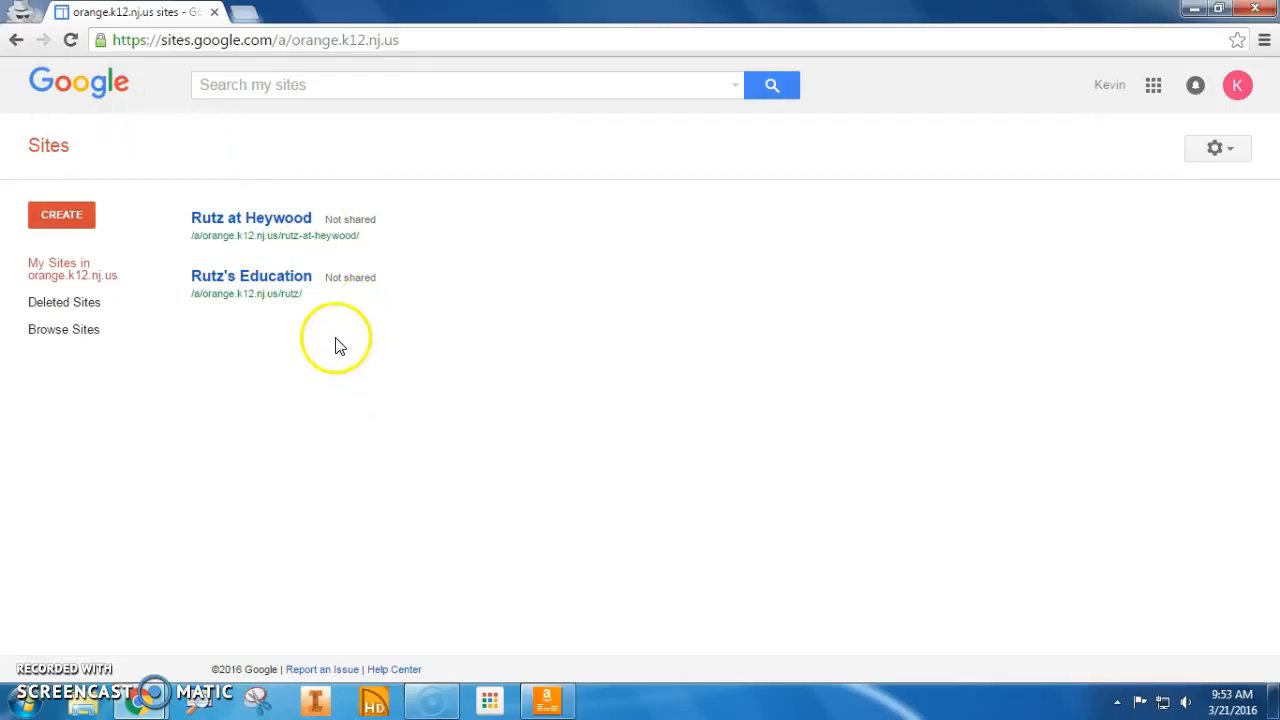
{"action": "left_click", "coordinate": [72, 222]}
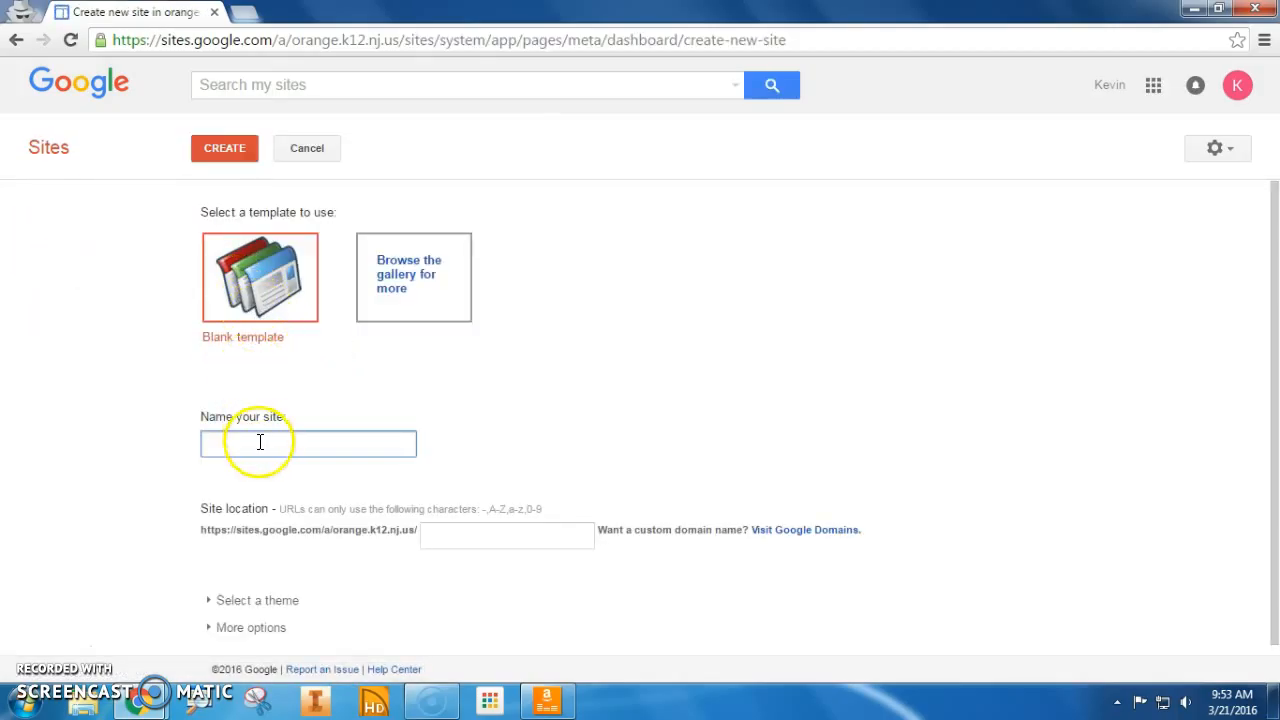
{"action": "type", "text": "Mr. Ru"}
{"action": "key", "text": "BackSpace"}
{"action": "key", "text": "BackSpace"}
{"action": "key", "text": "BackSpace"}
{"action": "key", "text": "BackSpace"}
{"action": "key", "text": "BackSpace"}
{"action": "key", "text": "BackSpace"}
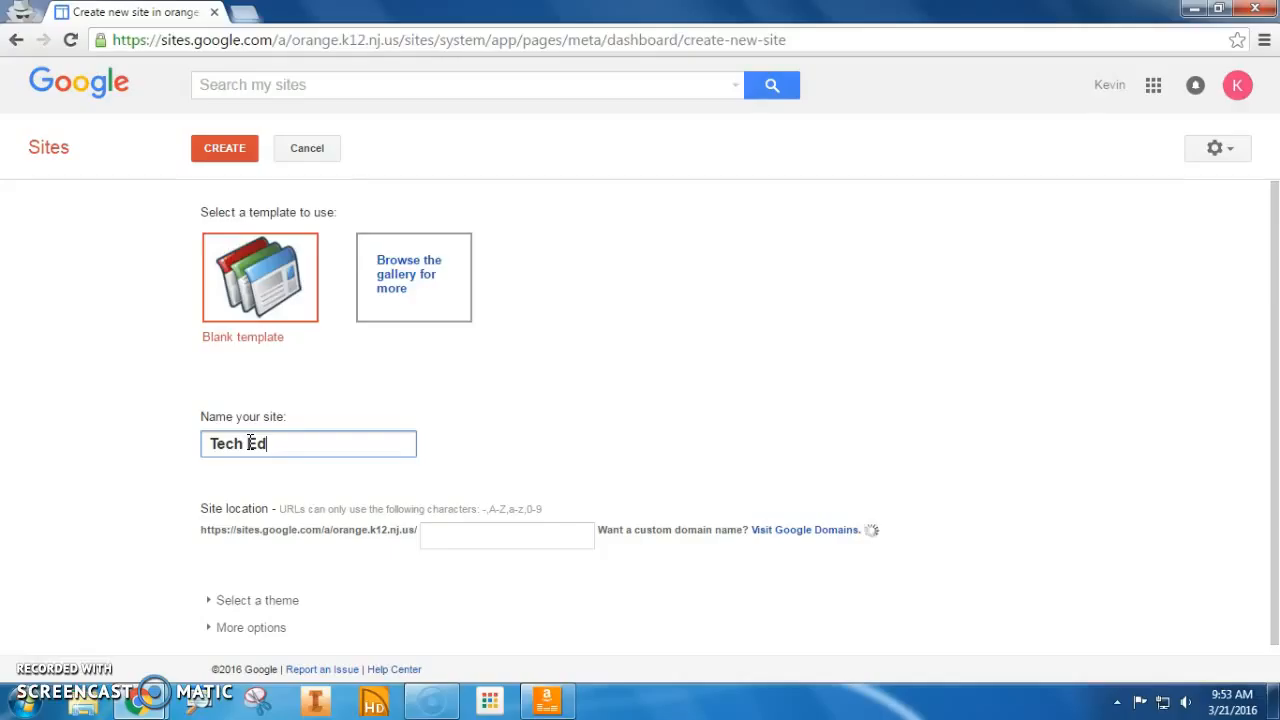
{"action": "key", "text": "BackSpace"}
{"action": "key", "text": "BackSpace"}
{"action": "key", "text": "BackSpace"}
{"action": "key", "text": "BackSpace"}
{"action": "key", "text": "BackSpace"}
{"action": "key", "text": "BackSpace"}
Name the new site "Keeping the Technology in STEM"
{"action": "type", "text": "Keeping the"}
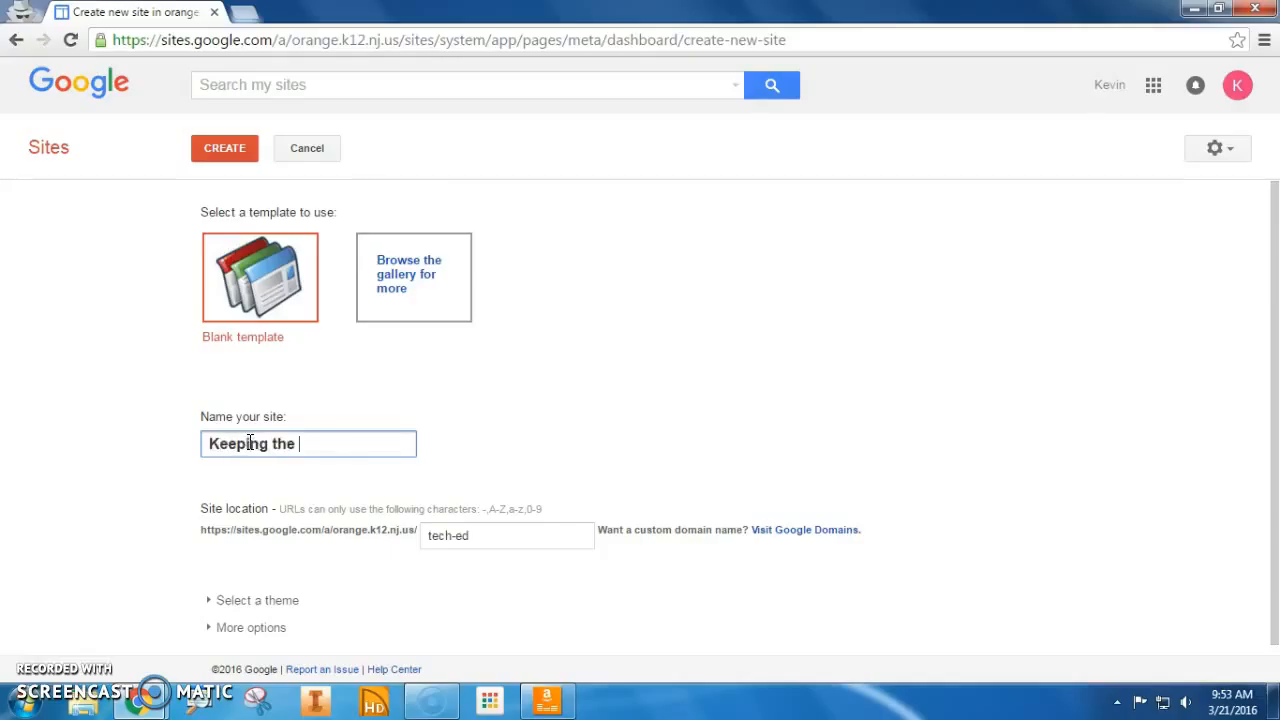
{"action": "type", "text": " Tech nology in STEM"}
{"action": "left_click", "coordinate": [381, 367]}
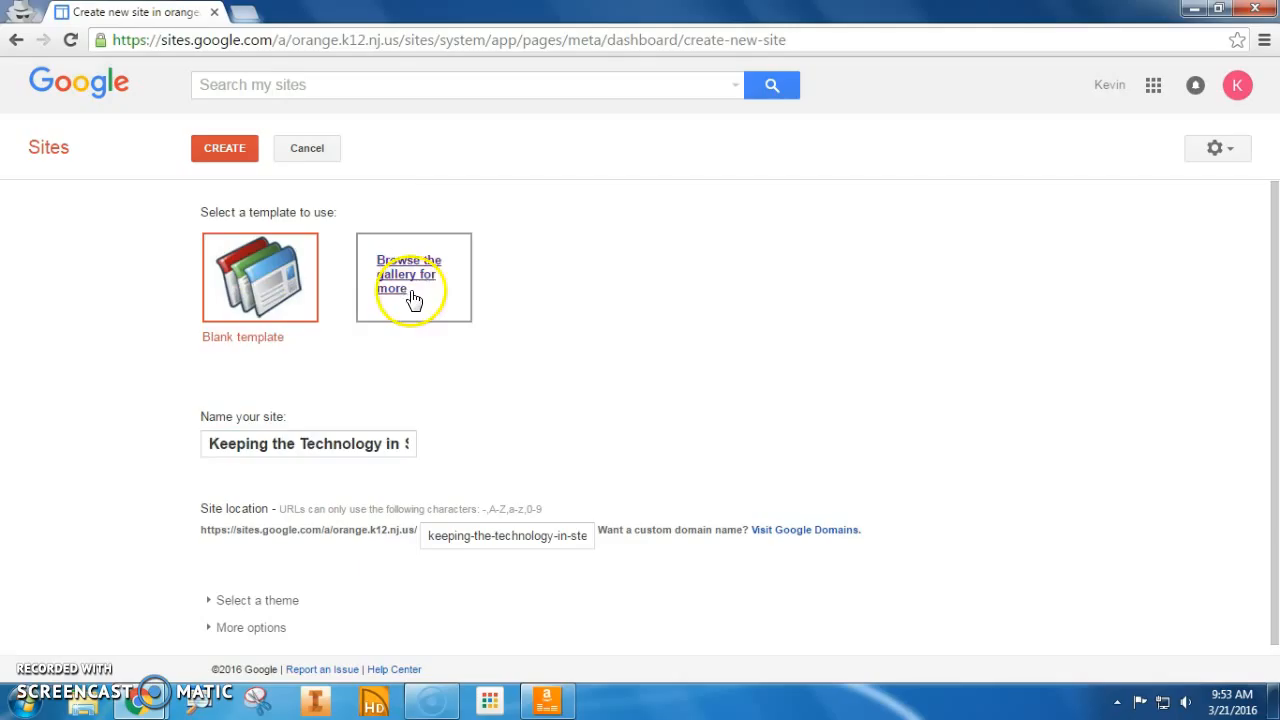
Browse the Schools & education templates in the site template gallery and close it without choosing one
{"action": "left_click", "coordinate": [391, 287]}
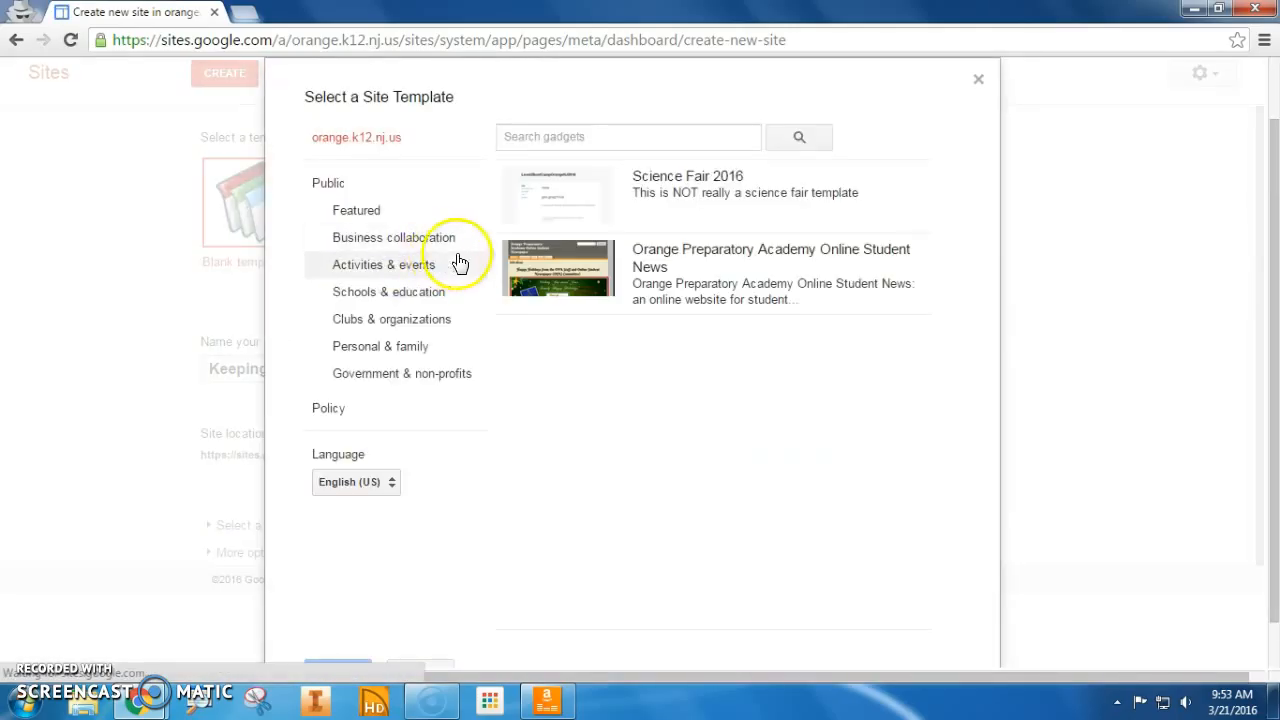
{"action": "left_click", "coordinate": [370, 290]}
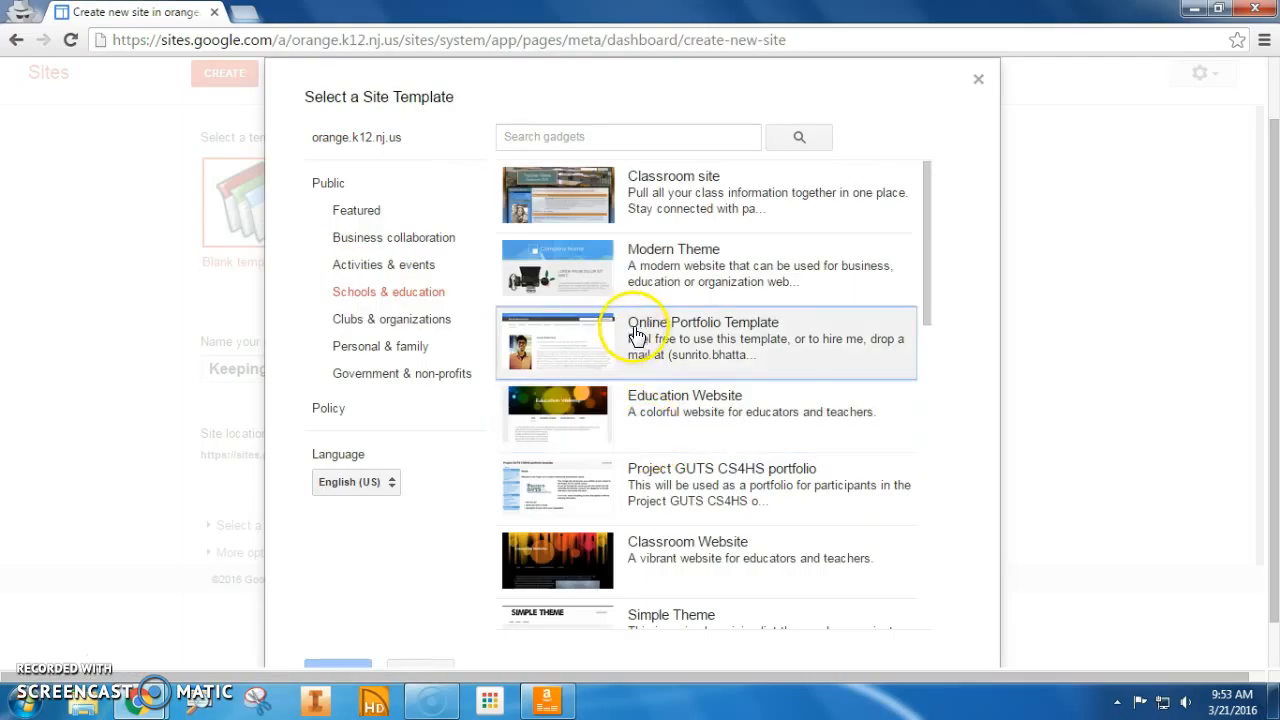
{"action": "scroll", "coordinate": [705, 385], "scroll_direction": "down", "scroll_amount": 1}
{"action": "scroll", "coordinate": [705, 385], "scroll_direction": "down", "scroll_amount": 5}
{"action": "scroll", "coordinate": [707, 388], "scroll_direction": "up", "scroll_amount": 3}
{"action": "scroll", "coordinate": [705, 395], "scroll_direction": "down", "scroll_amount": 7}
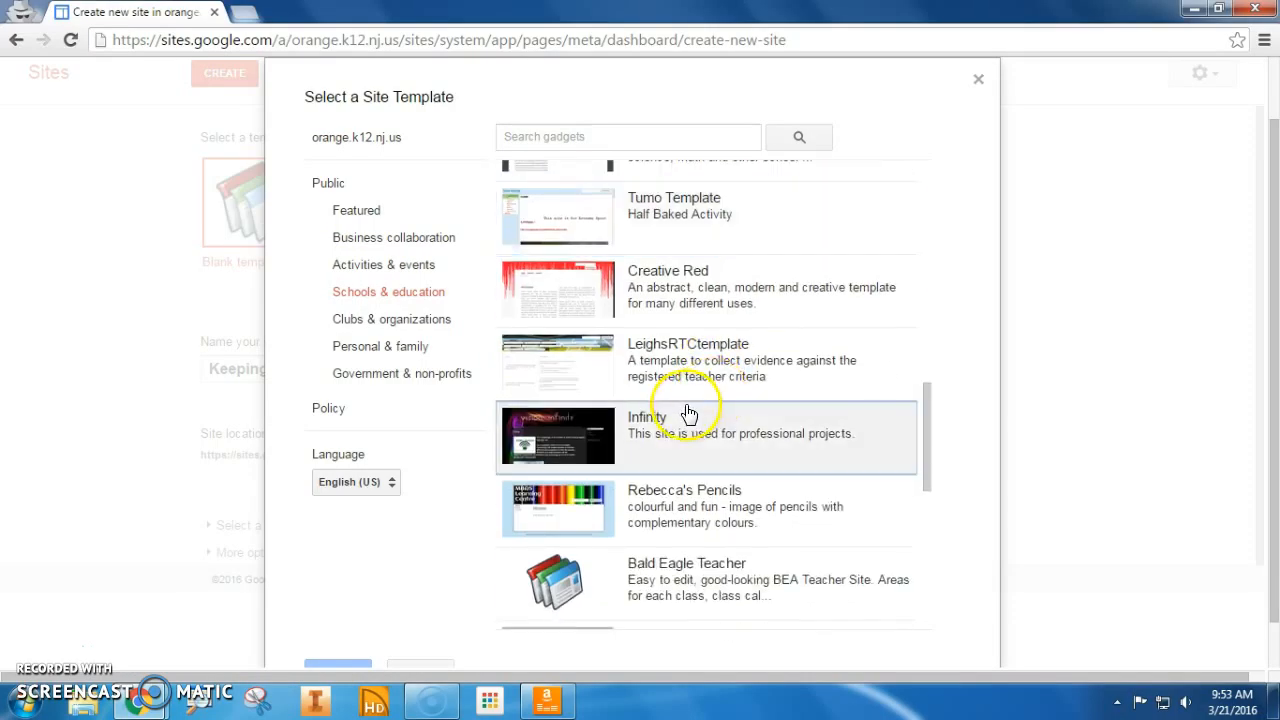
{"action": "scroll", "coordinate": [697, 418], "scroll_direction": "down", "scroll_amount": 2}
{"action": "scroll", "coordinate": [590, 445], "scroll_direction": "up", "scroll_amount": 2}
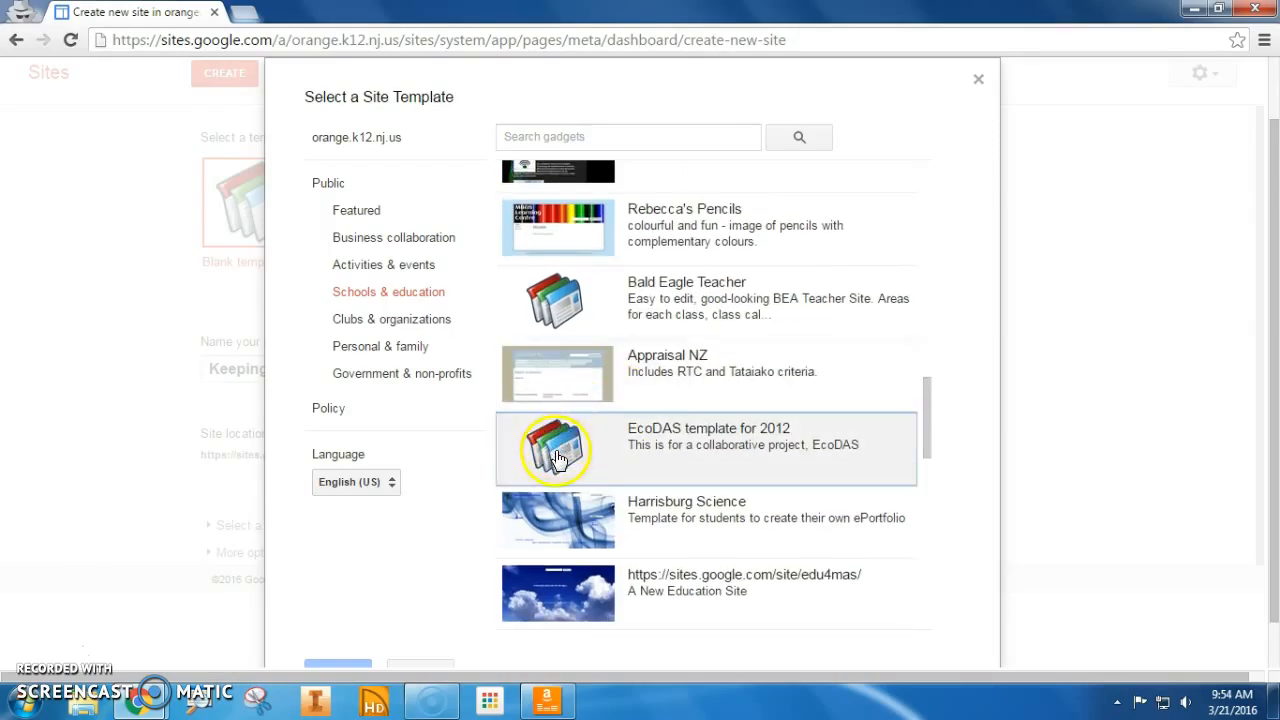
{"action": "scroll", "coordinate": [620, 505], "scroll_direction": "up", "scroll_amount": 4}
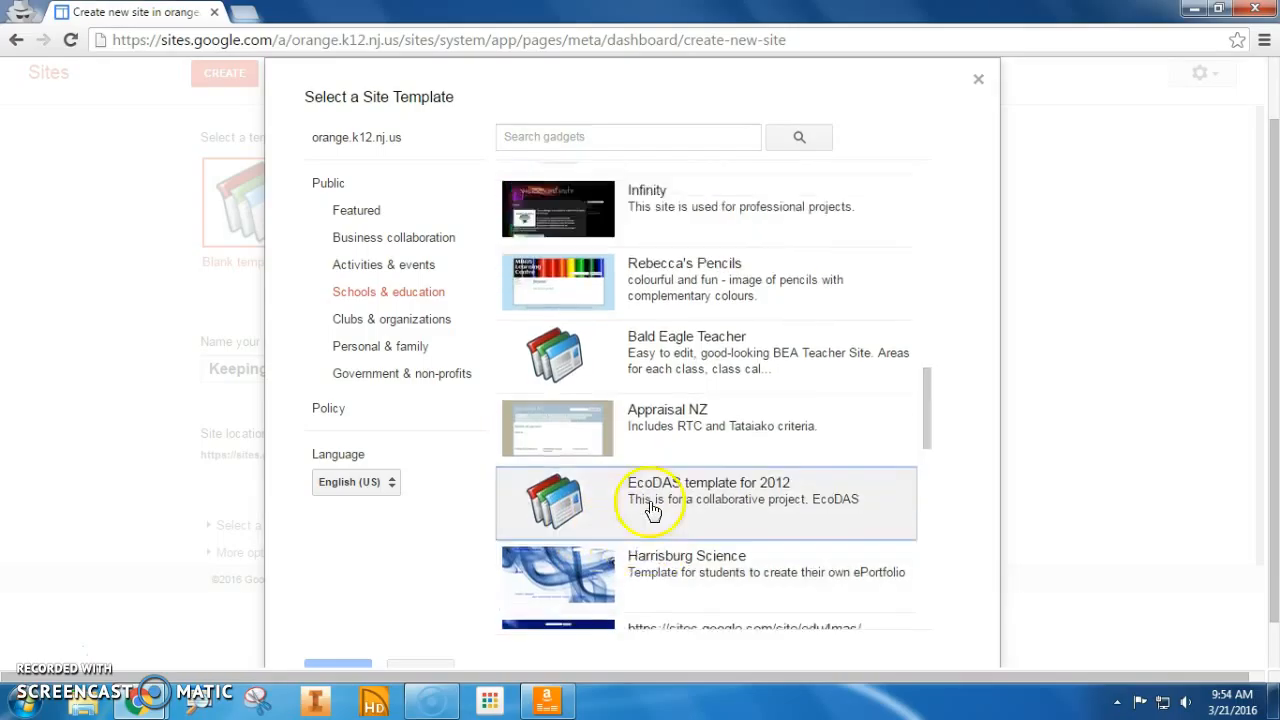
{"action": "scroll", "coordinate": [588, 514], "scroll_direction": "up", "scroll_amount": 4}
{"action": "left_click", "coordinate": [979, 80]}
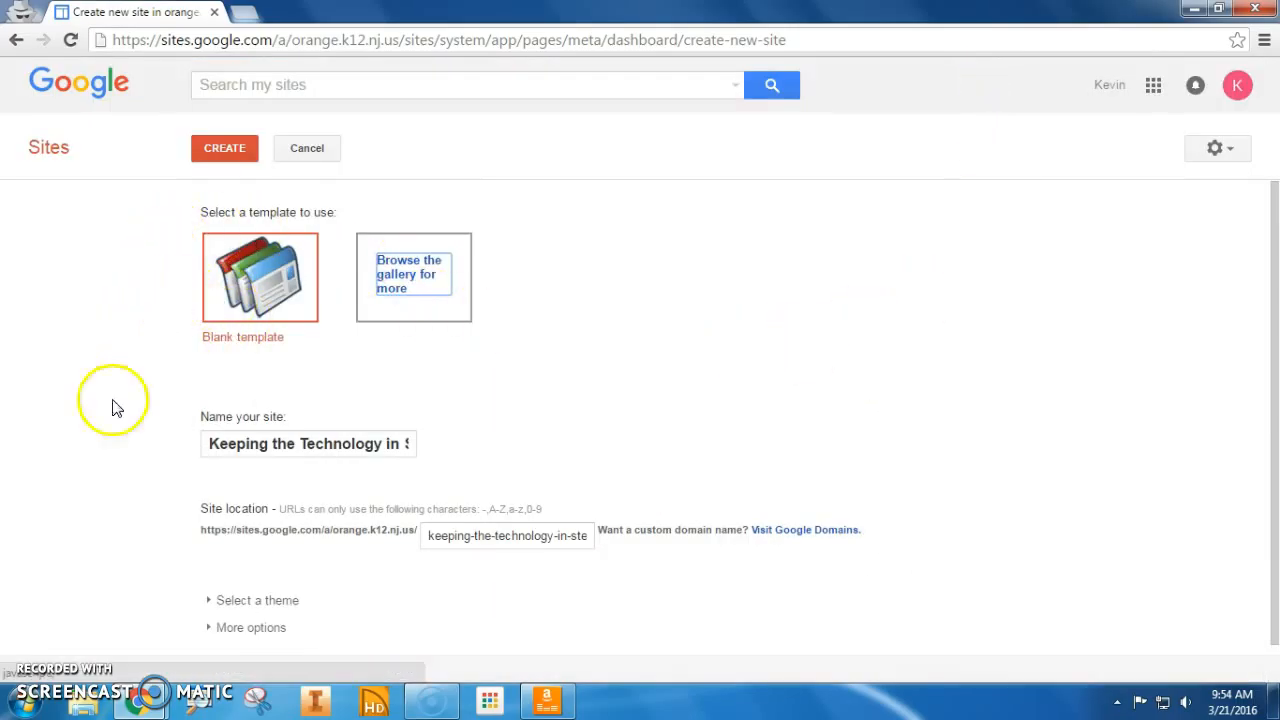
Select the Modern Theme template from the gallery's Business collaboration category for the new site
{"action": "left_click", "coordinate": [530, 413]}
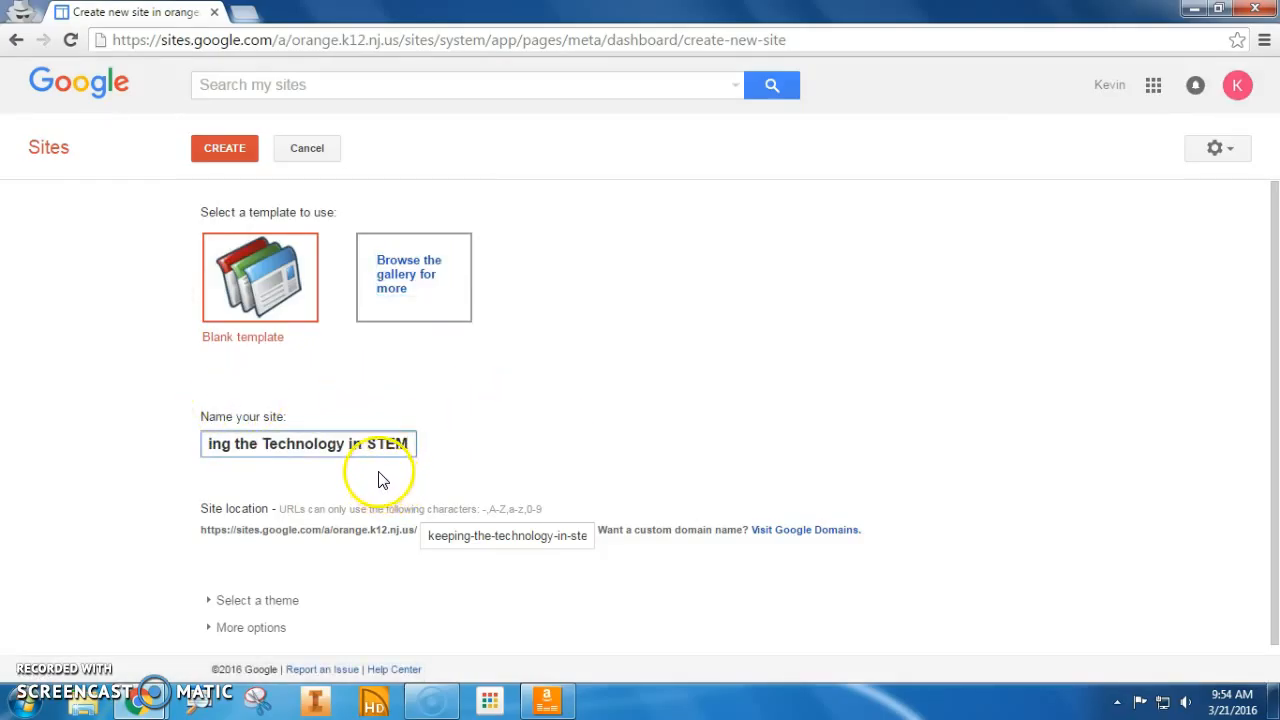
{"action": "left_click", "coordinate": [315, 310]}
{"action": "left_click", "coordinate": [401, 272]}
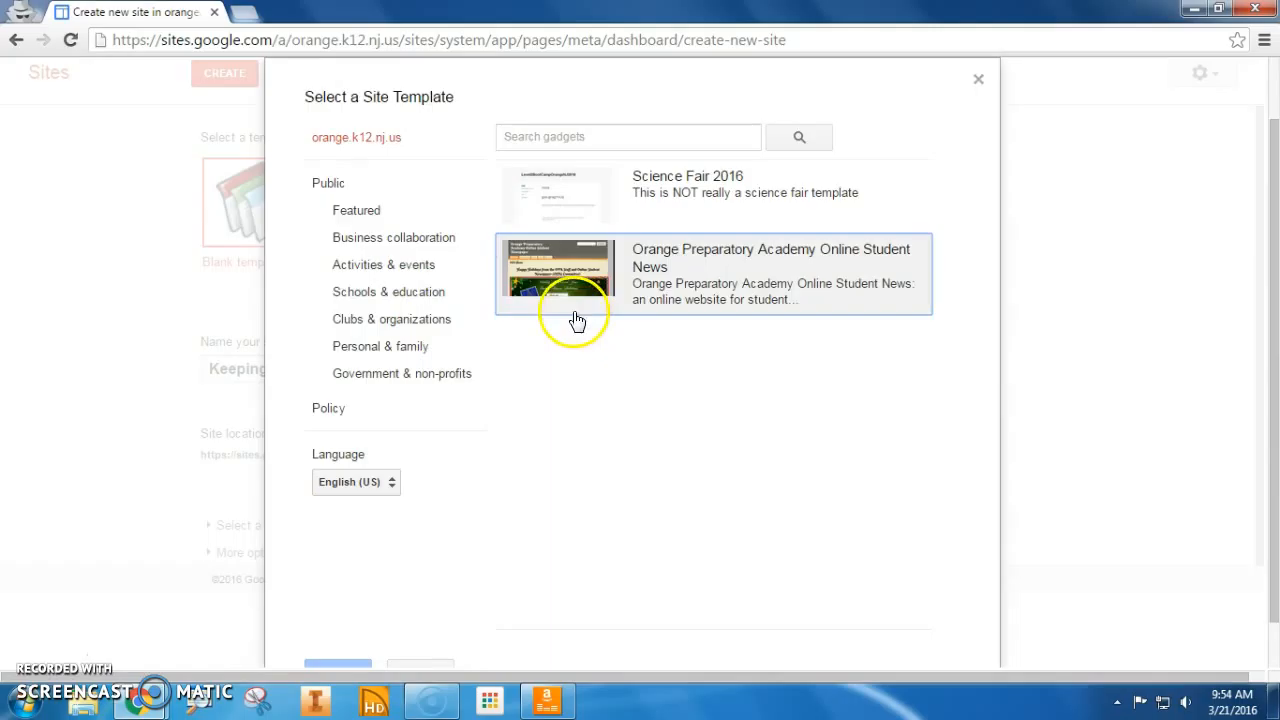
{"action": "left_click", "coordinate": [408, 345]}
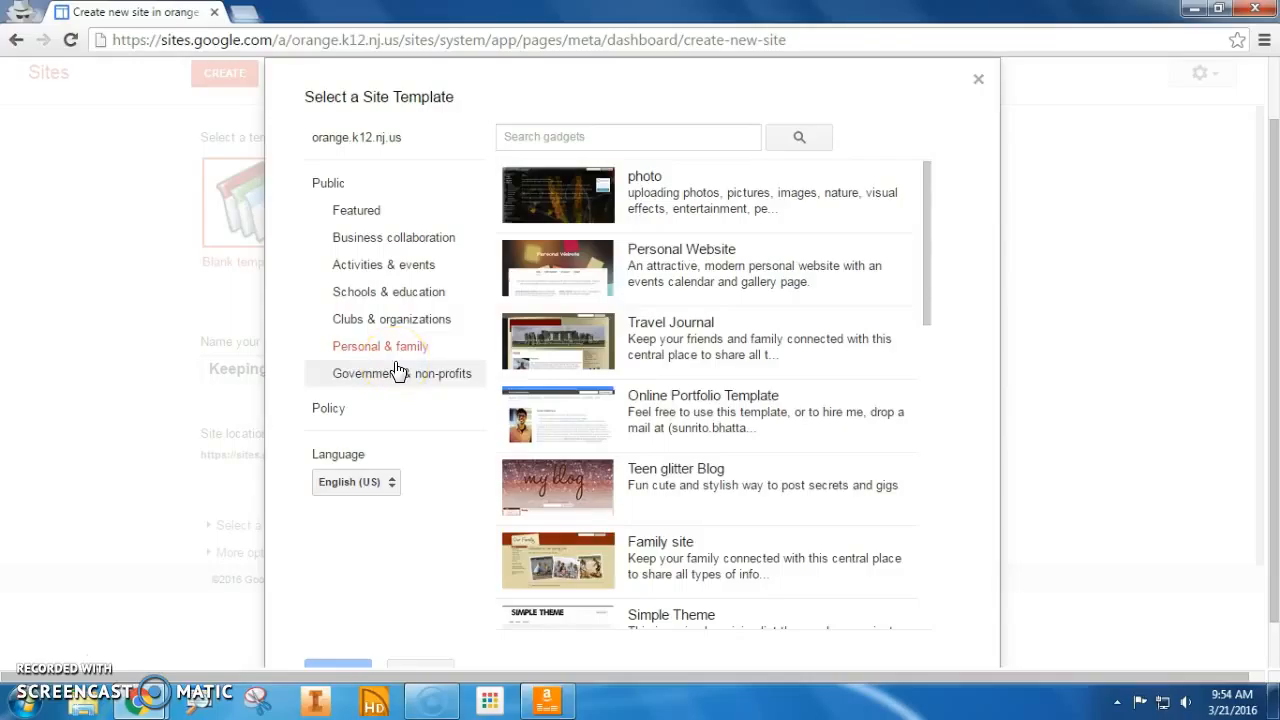
{"action": "left_click", "coordinate": [285, 370]}
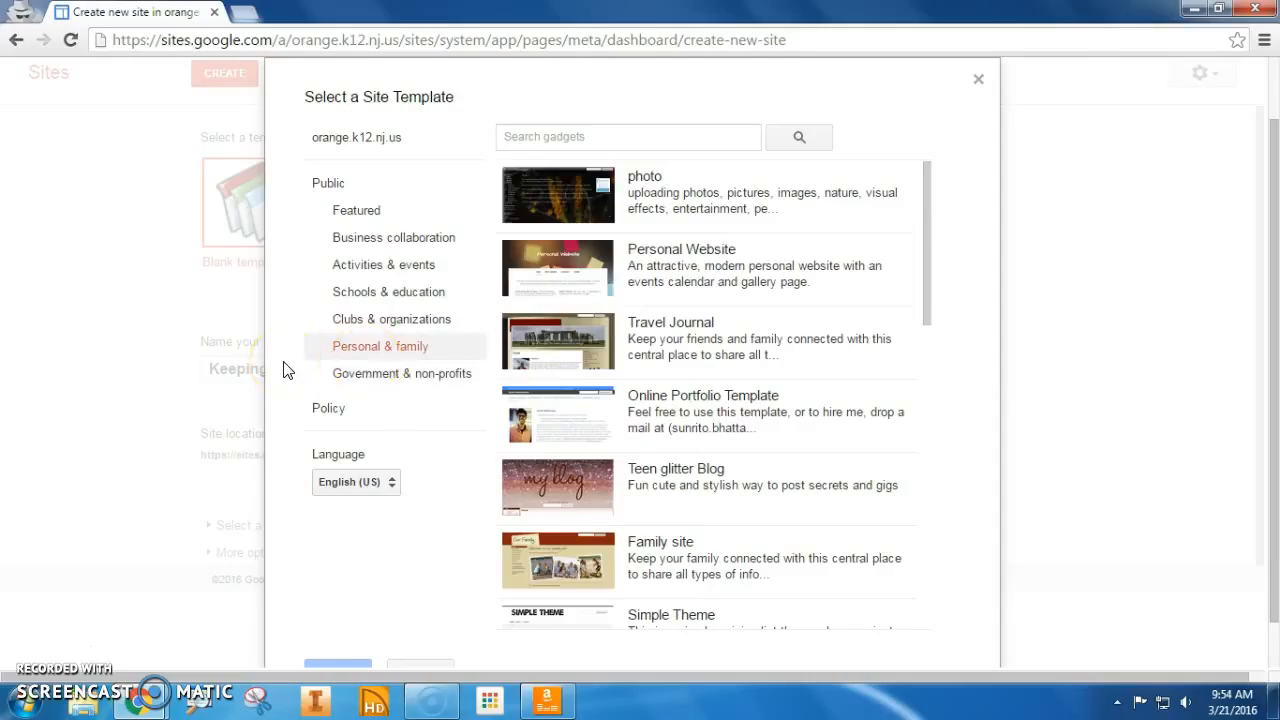
{"action": "left_click", "coordinate": [358, 375]}
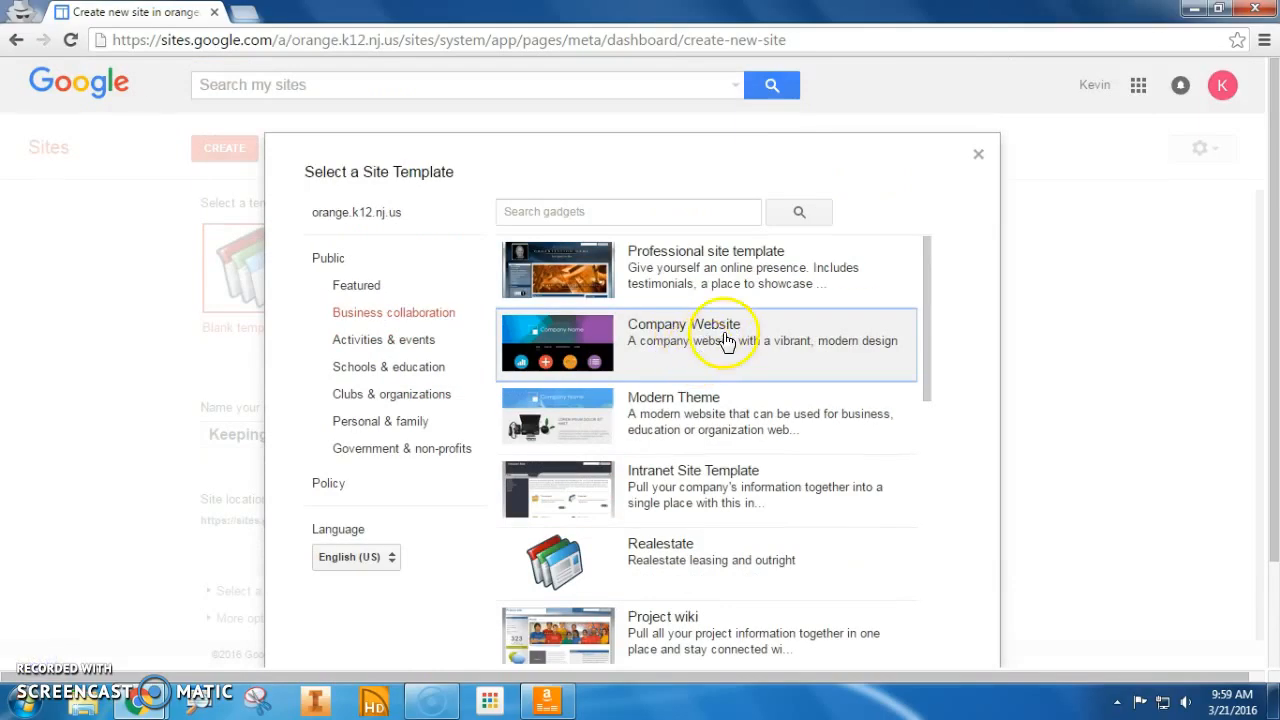
{"action": "left_click", "coordinate": [695, 425]}
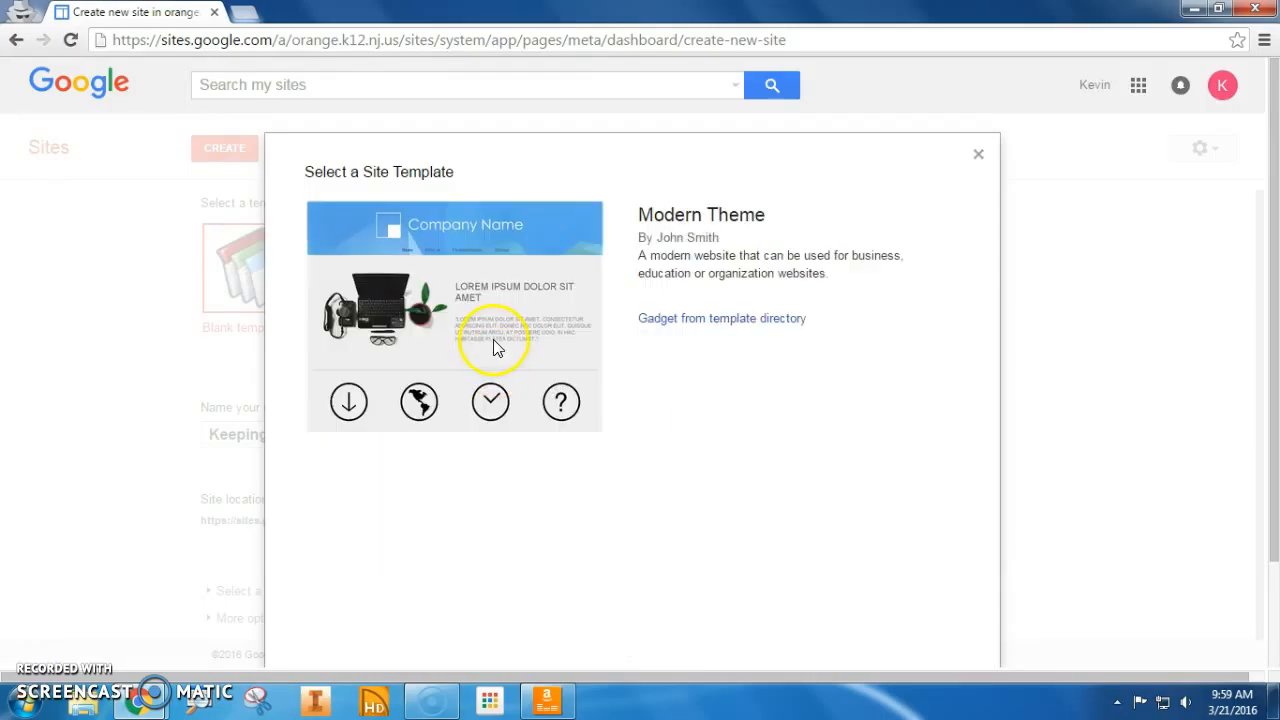
{"action": "scroll", "coordinate": [520, 310], "scroll_direction": "down", "scroll_amount": 1}
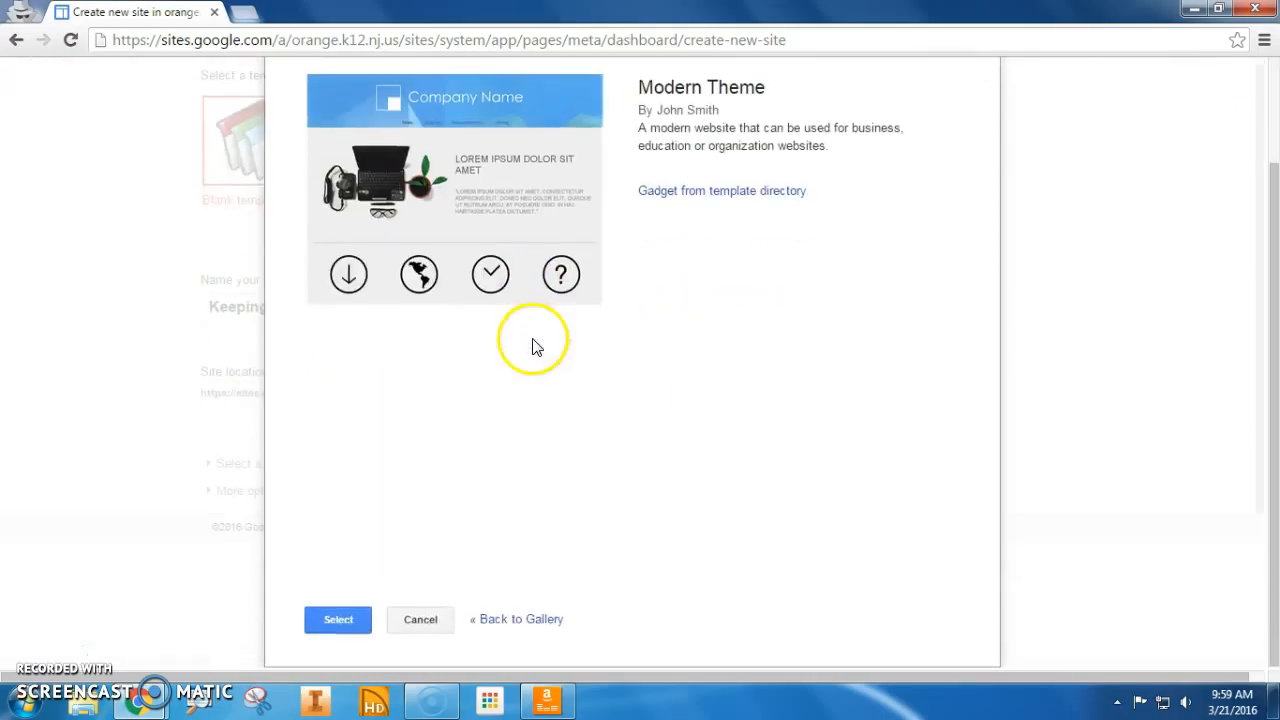
{"action": "left_click", "coordinate": [340, 620]}
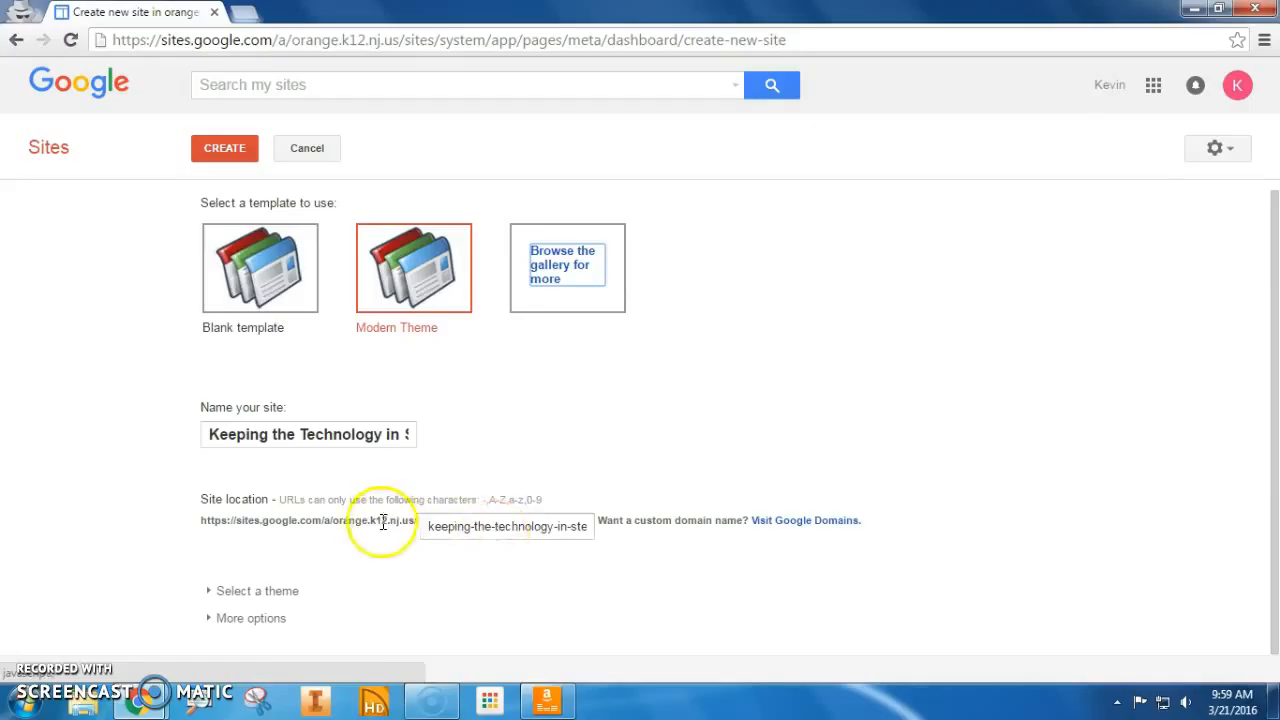
Replace the suggested site location with a short one combining the teacher's surname and "stem"
{"action": "triple_click", "coordinate": [515, 527]}
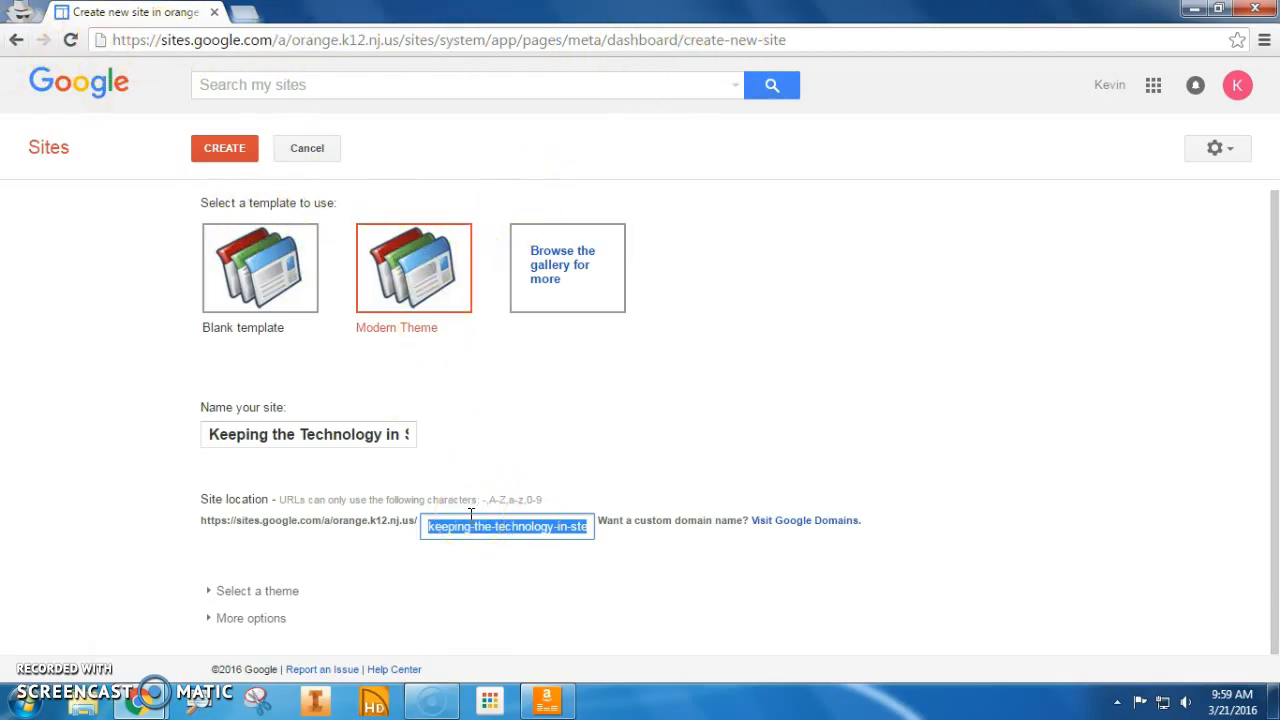
{"action": "type", "text": "rutzstem"}
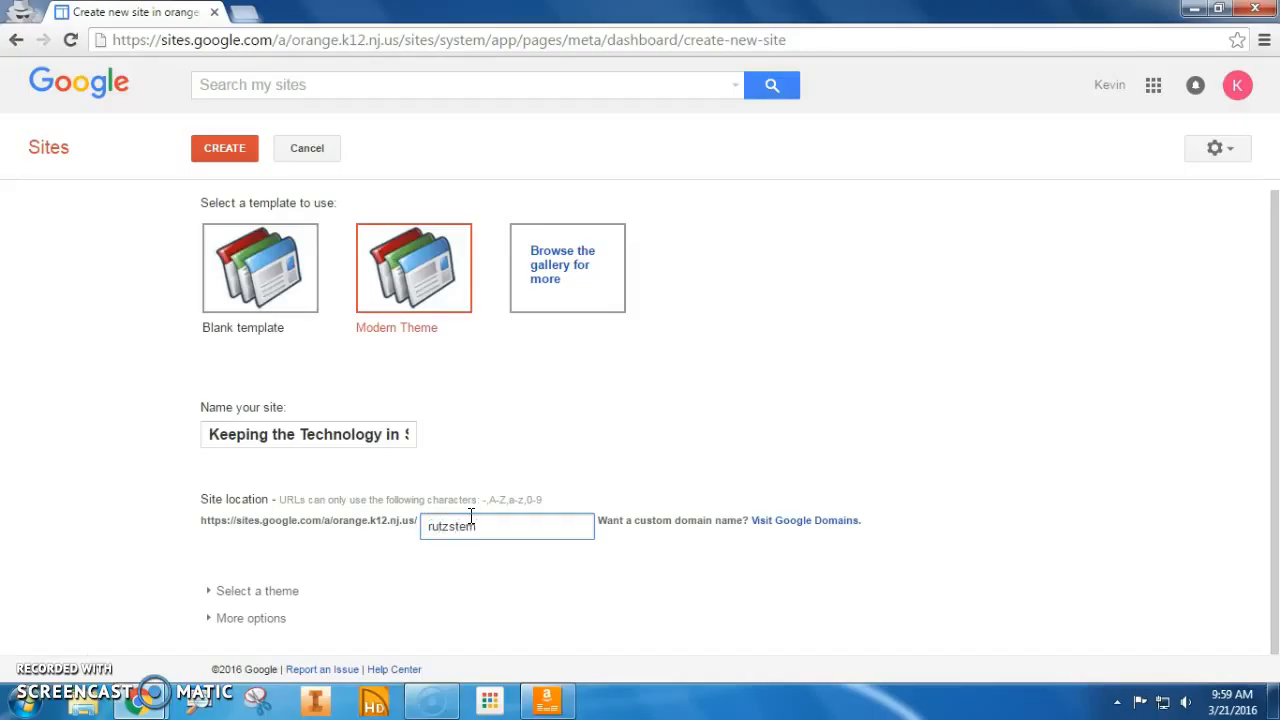
Examine the site's full web address by highlighting the fixed URL prefix in front of the custom location
{"action": "scroll", "coordinate": [306, 497], "scroll_direction": "up", "scroll_amount": 1}
{"action": "left_click", "coordinate": [258, 543]}
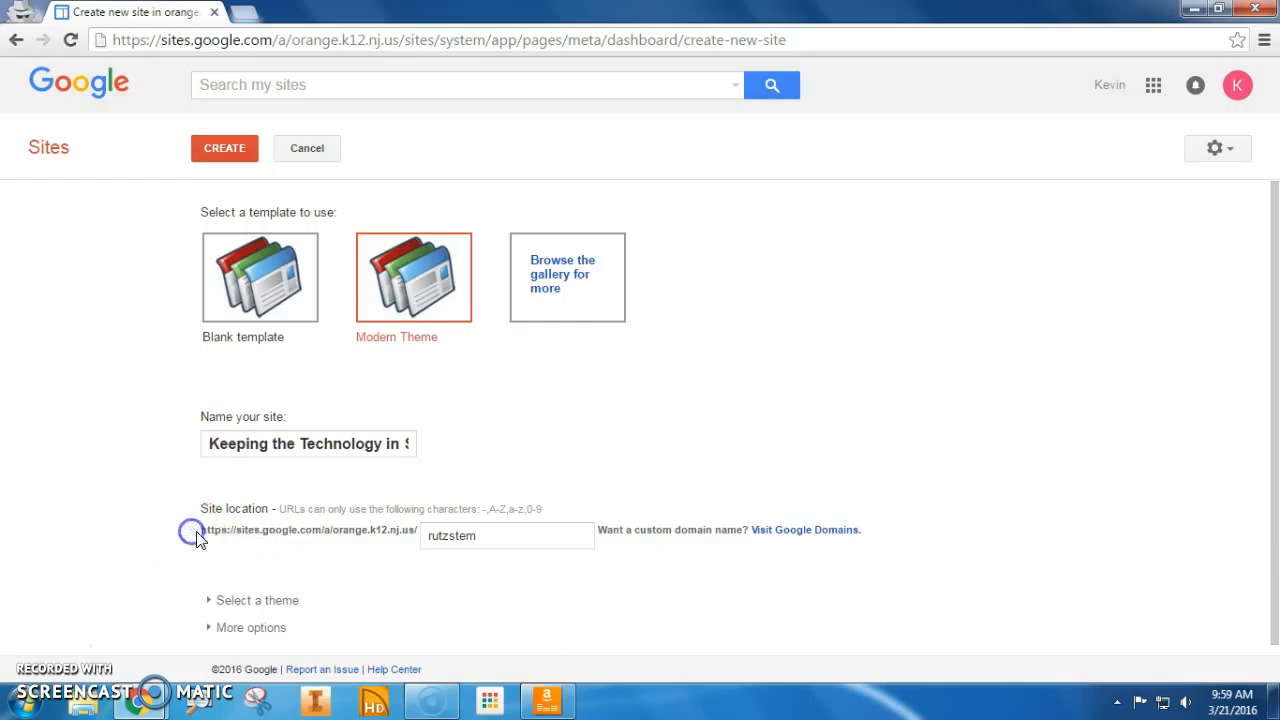
{"action": "left_click_drag", "start_coordinate": [211, 531], "coordinate": [440, 538]}
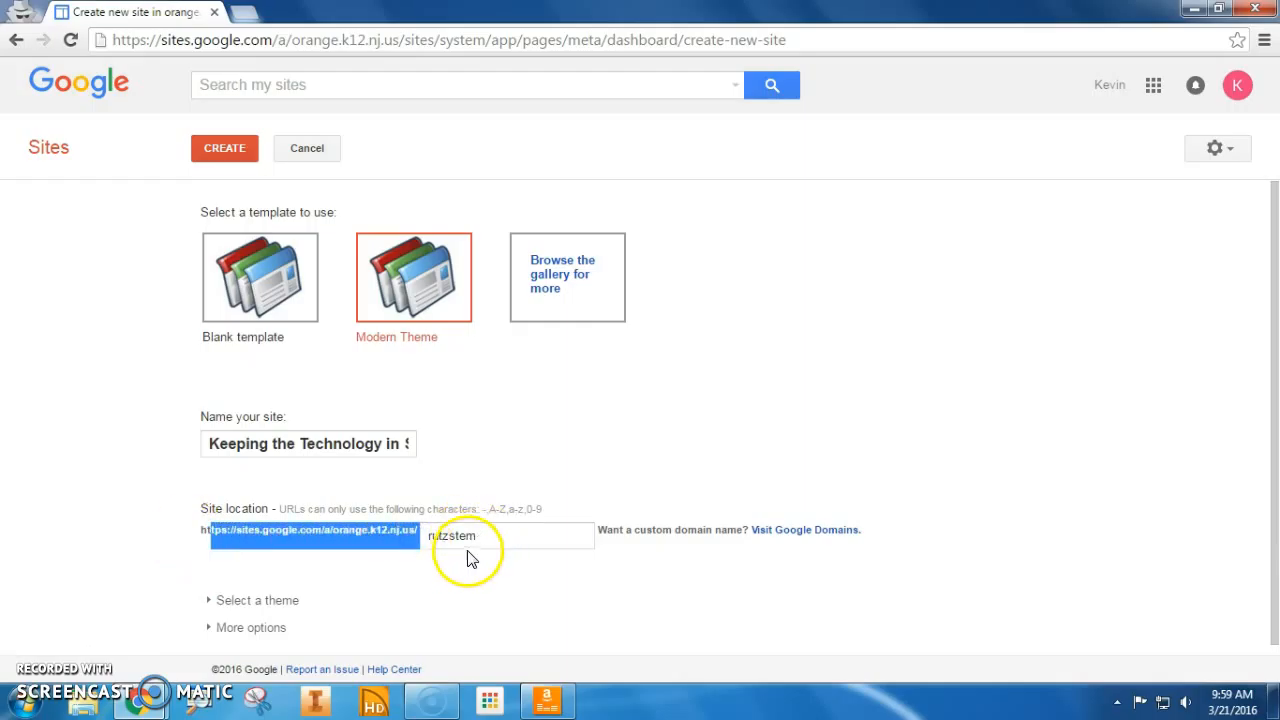
{"action": "left_click", "coordinate": [492, 537]}
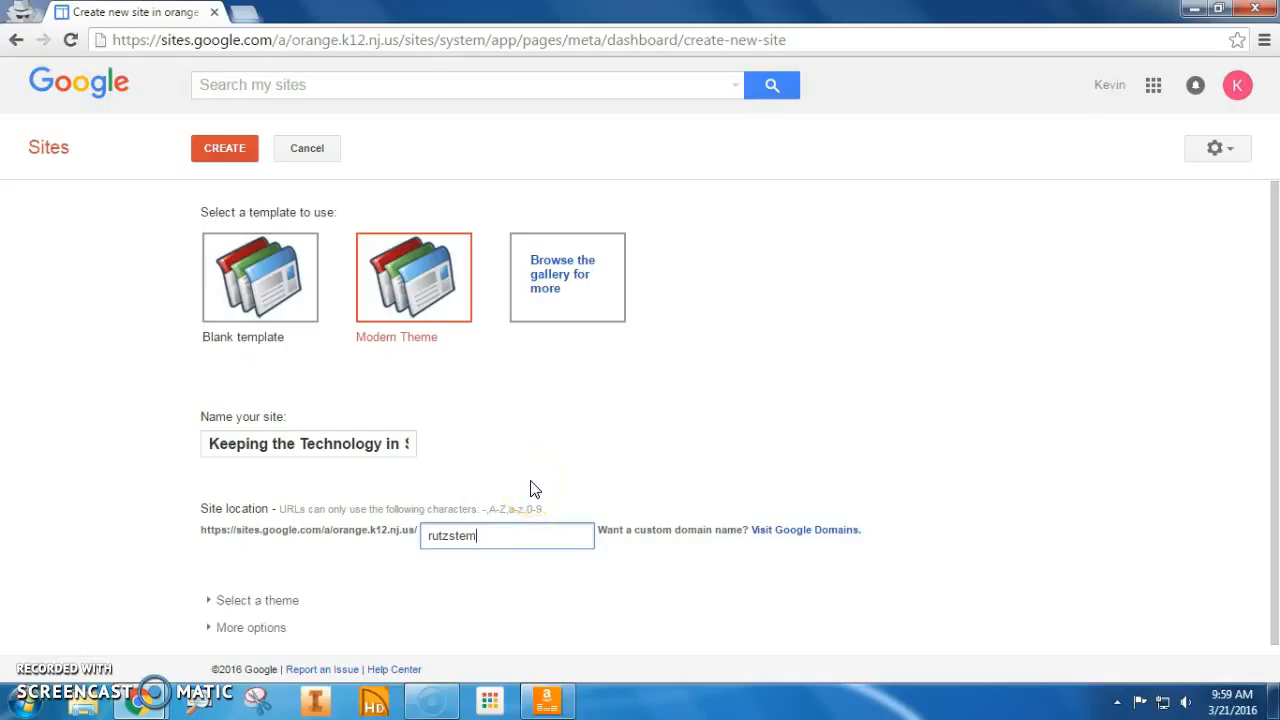
{"action": "left_click", "coordinate": [506, 460]}
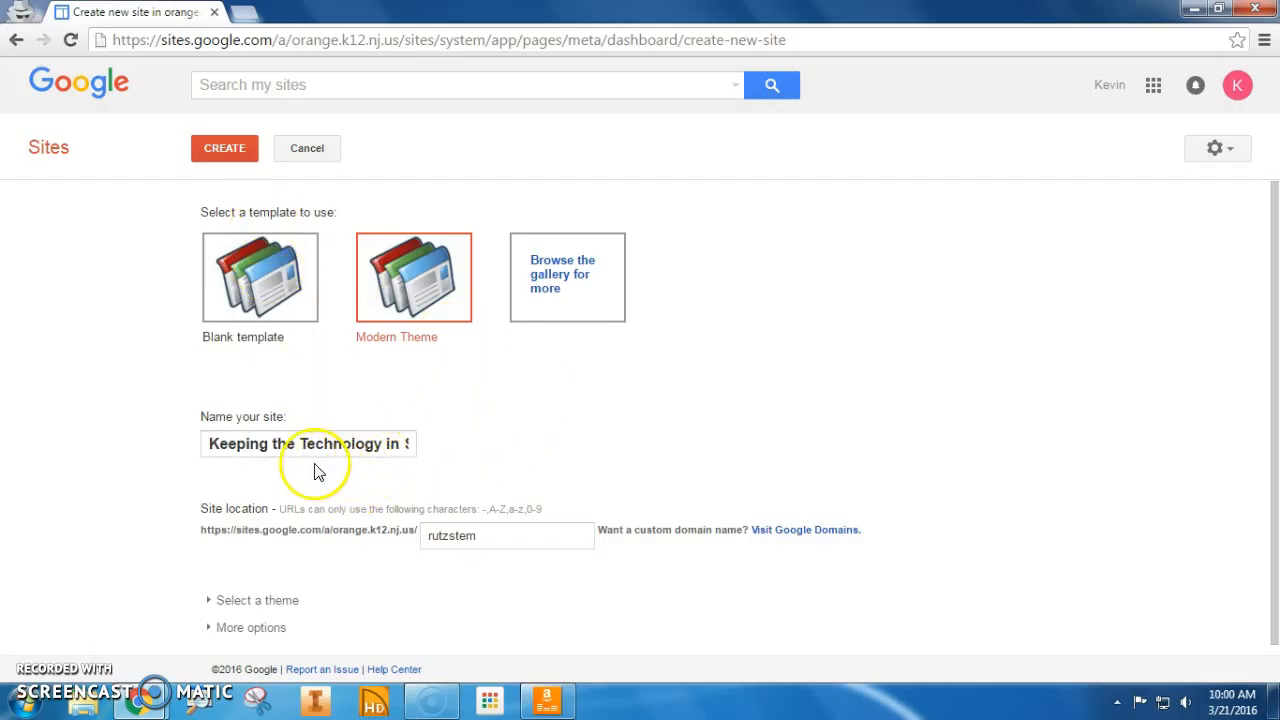
{"action": "left_click_drag", "start_coordinate": [176, 528], "coordinate": [417, 531]}
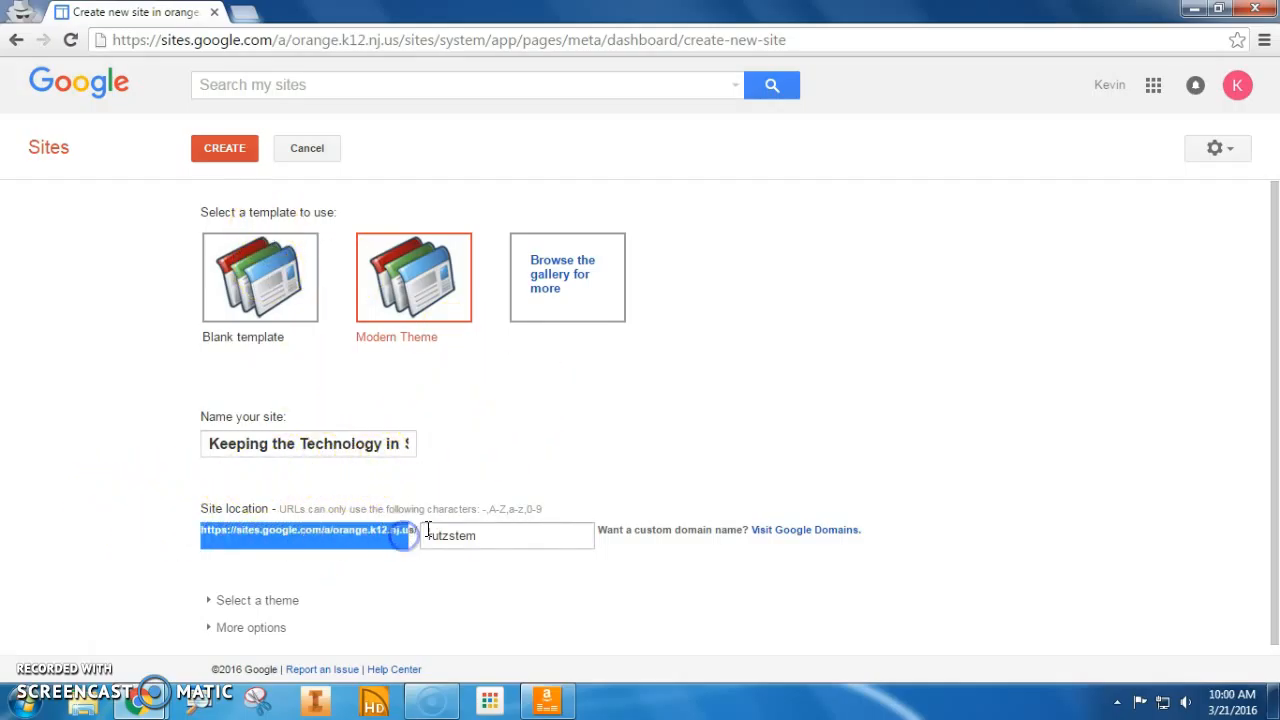
{"action": "left_click", "coordinate": [486, 488]}
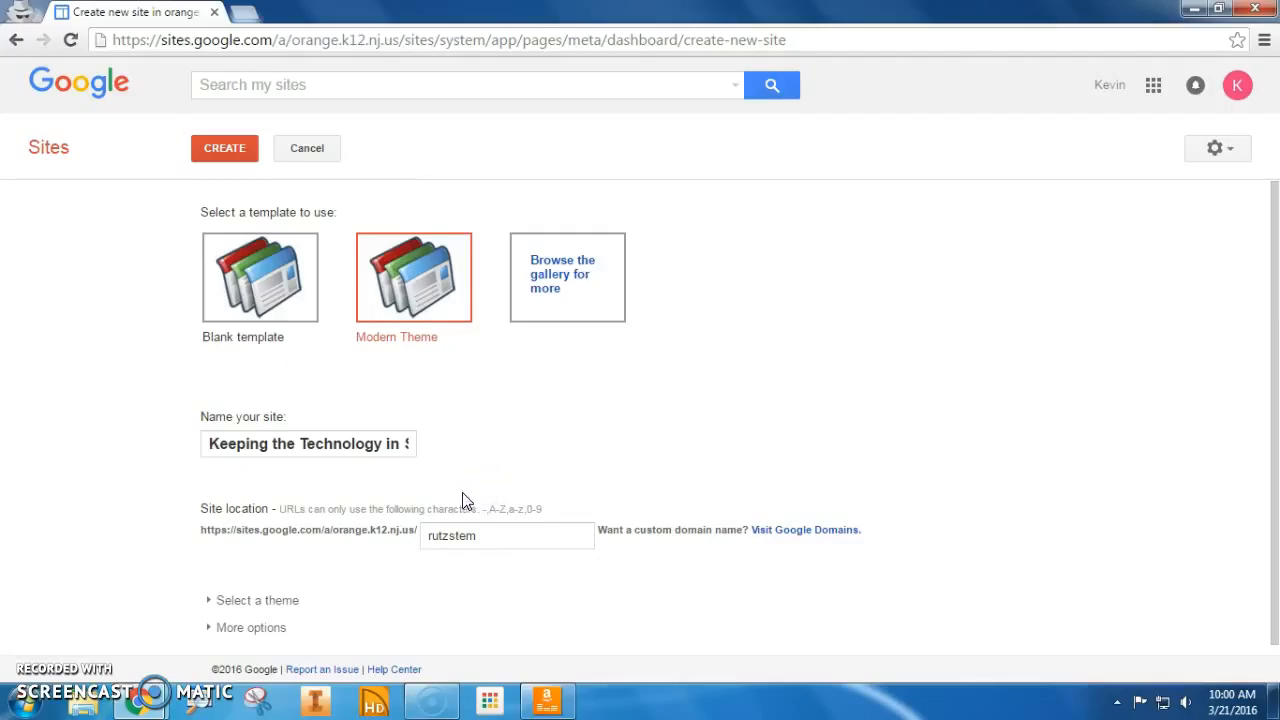
{"action": "left_click", "coordinate": [413, 565]}
Show the additional site options, leave the category and description blank, and create the site
{"action": "scroll", "coordinate": [414, 577], "scroll_direction": "down", "scroll_amount": 1}
{"action": "left_click", "coordinate": [216, 618]}
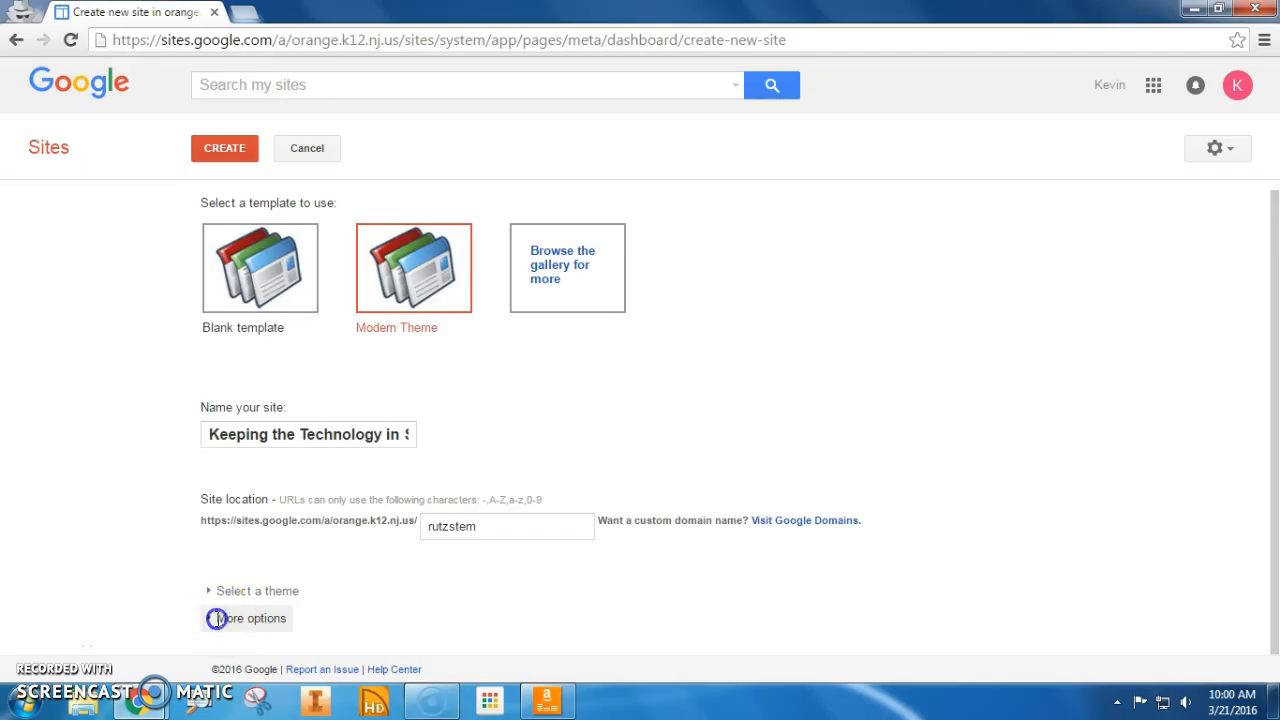
{"action": "scroll", "coordinate": [280, 587], "scroll_direction": "down", "scroll_amount": 2}
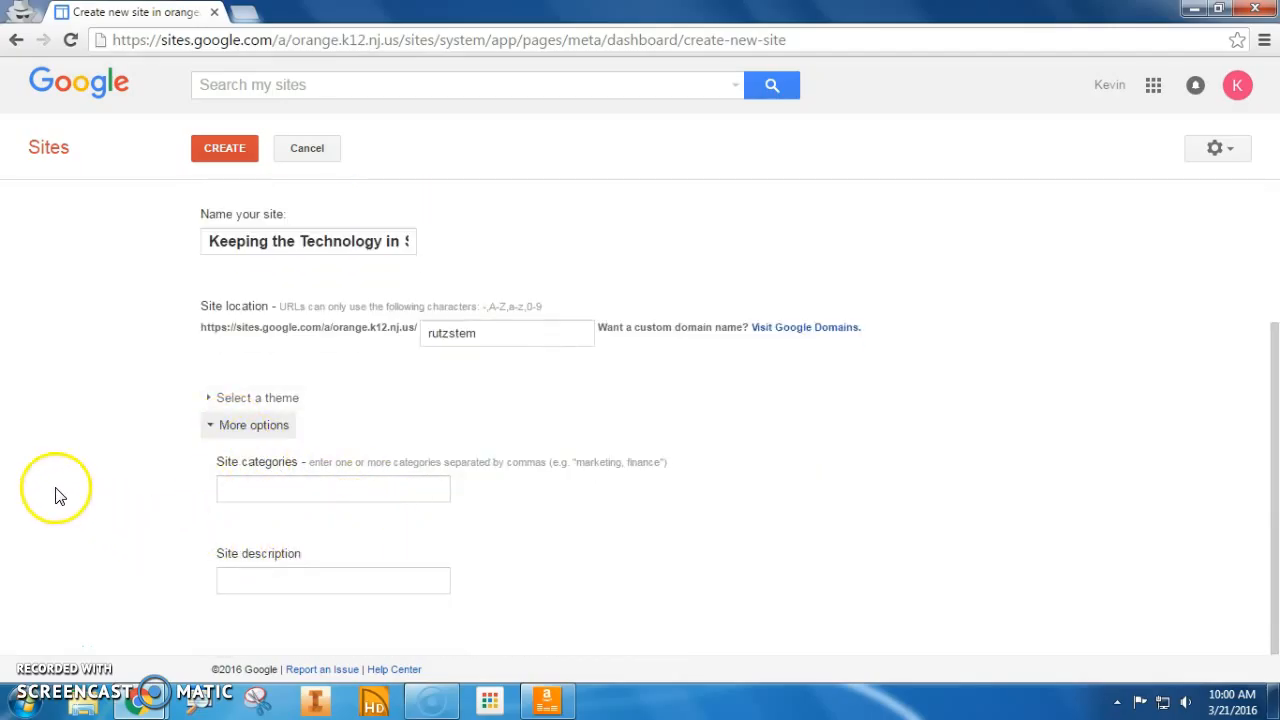
{"action": "left_click", "coordinate": [277, 489]}
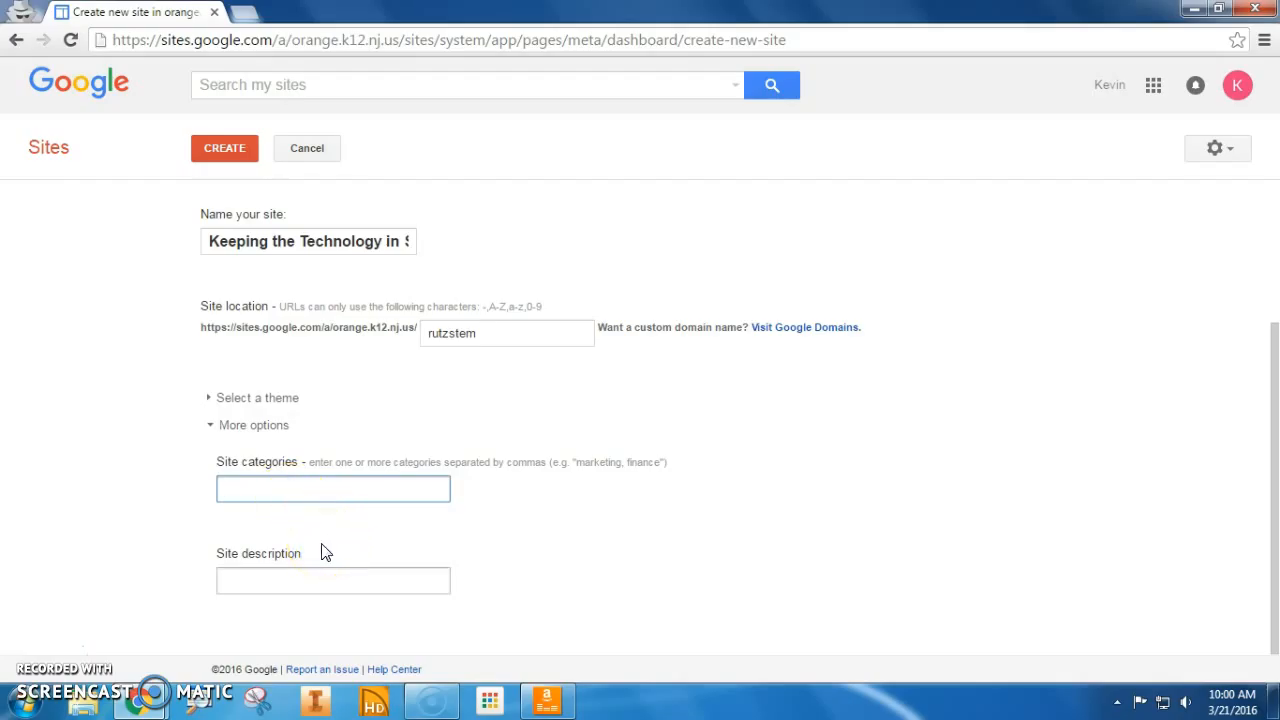
{"action": "scroll", "coordinate": [320, 570], "scroll_direction": "up", "scroll_amount": 3}
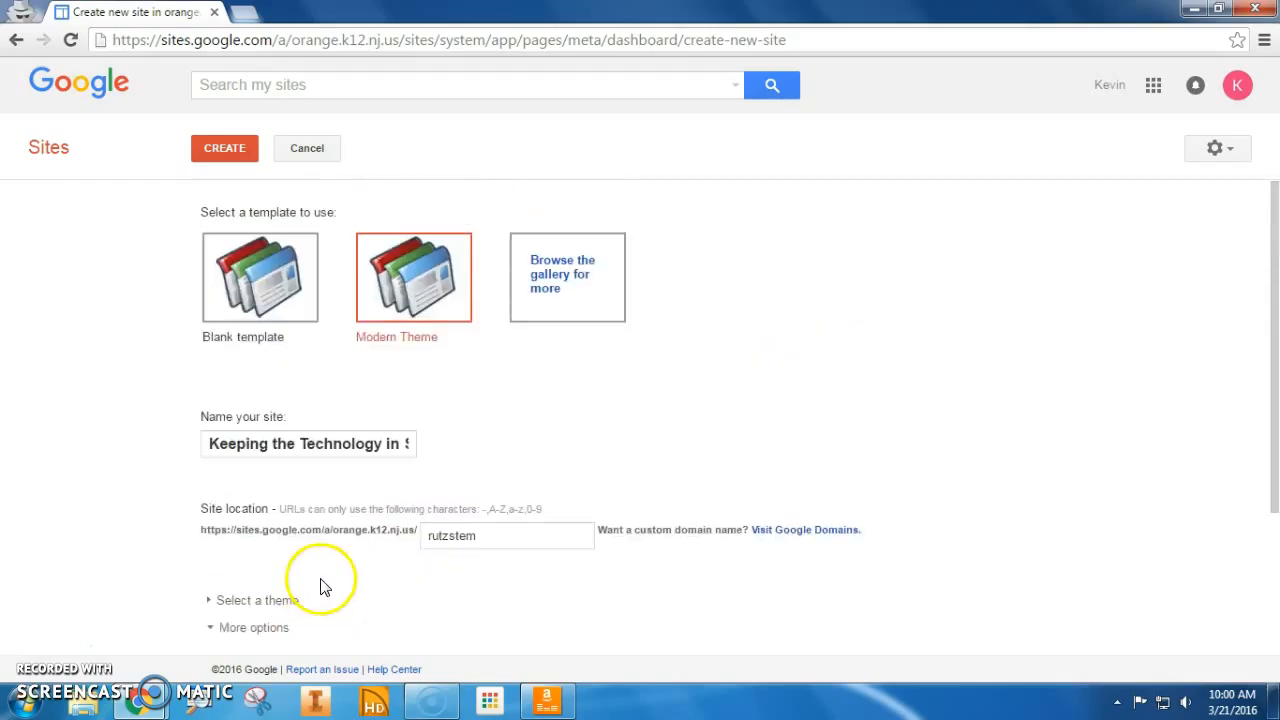
{"action": "left_click", "coordinate": [243, 156]}
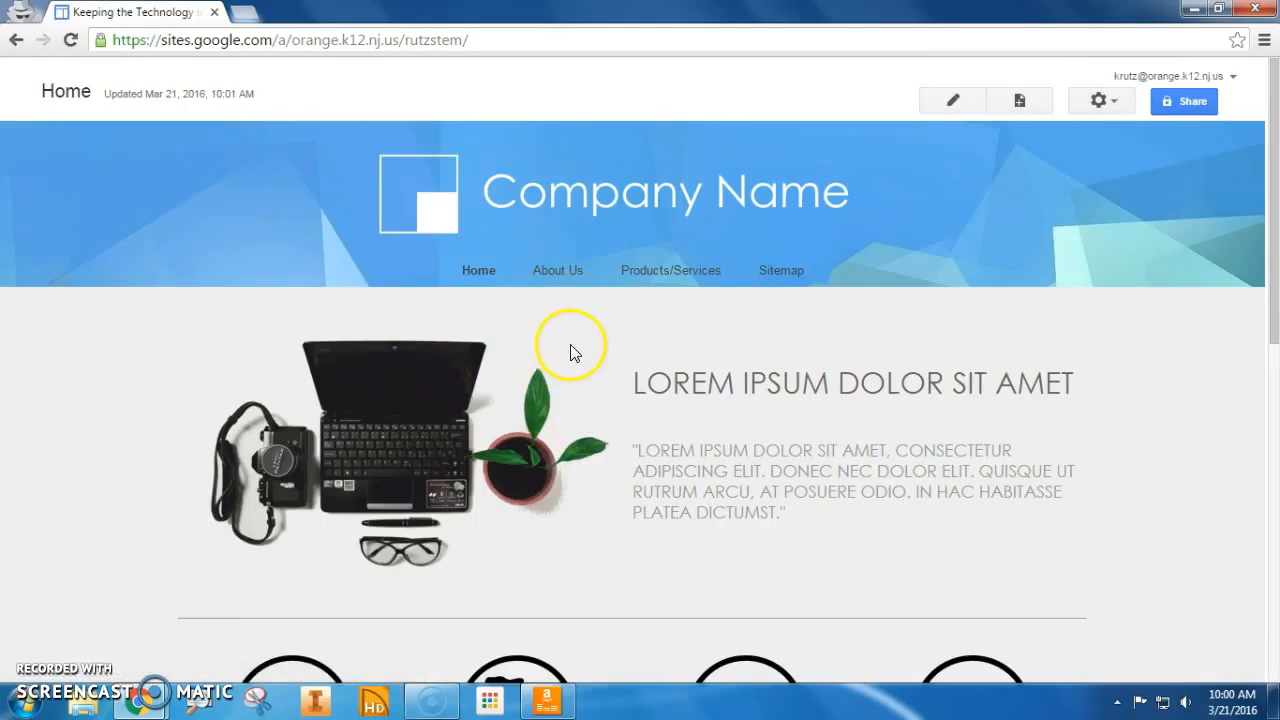
Look over the new site's home page from the header banner to the footer, including its picture, icons and placeholder text
{"action": "scroll", "coordinate": [571, 350], "scroll_direction": "down", "scroll_amount": 2}
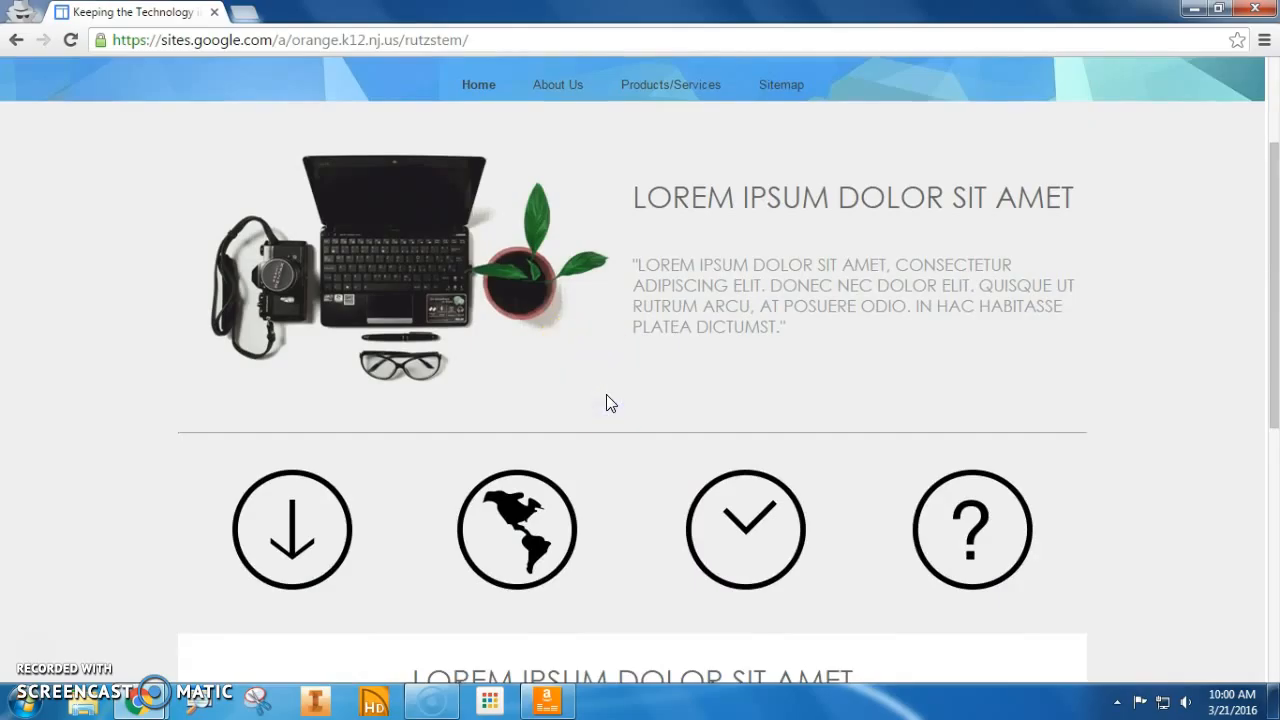
{"action": "scroll", "coordinate": [610, 402], "scroll_direction": "down", "scroll_amount": 5}
{"action": "scroll", "coordinate": [608, 410], "scroll_direction": "up", "scroll_amount": 7}
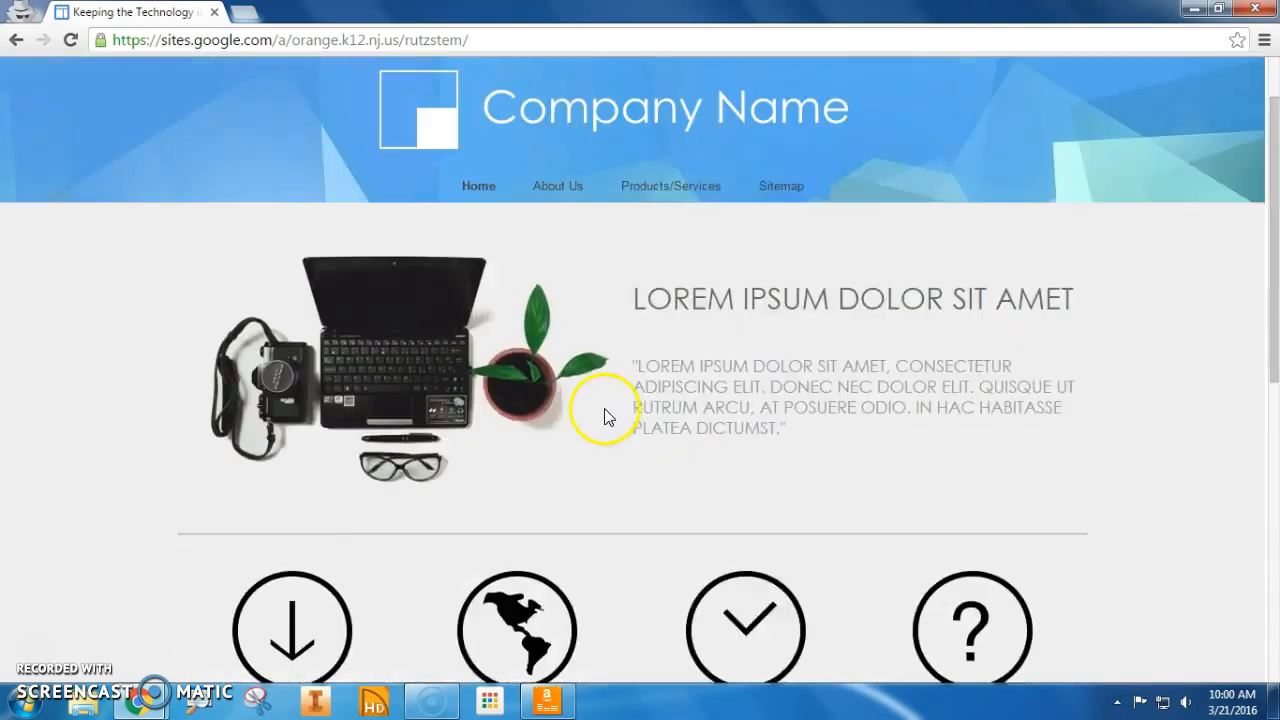
{"action": "scroll", "coordinate": [604, 415], "scroll_direction": "up", "scroll_amount": 1}
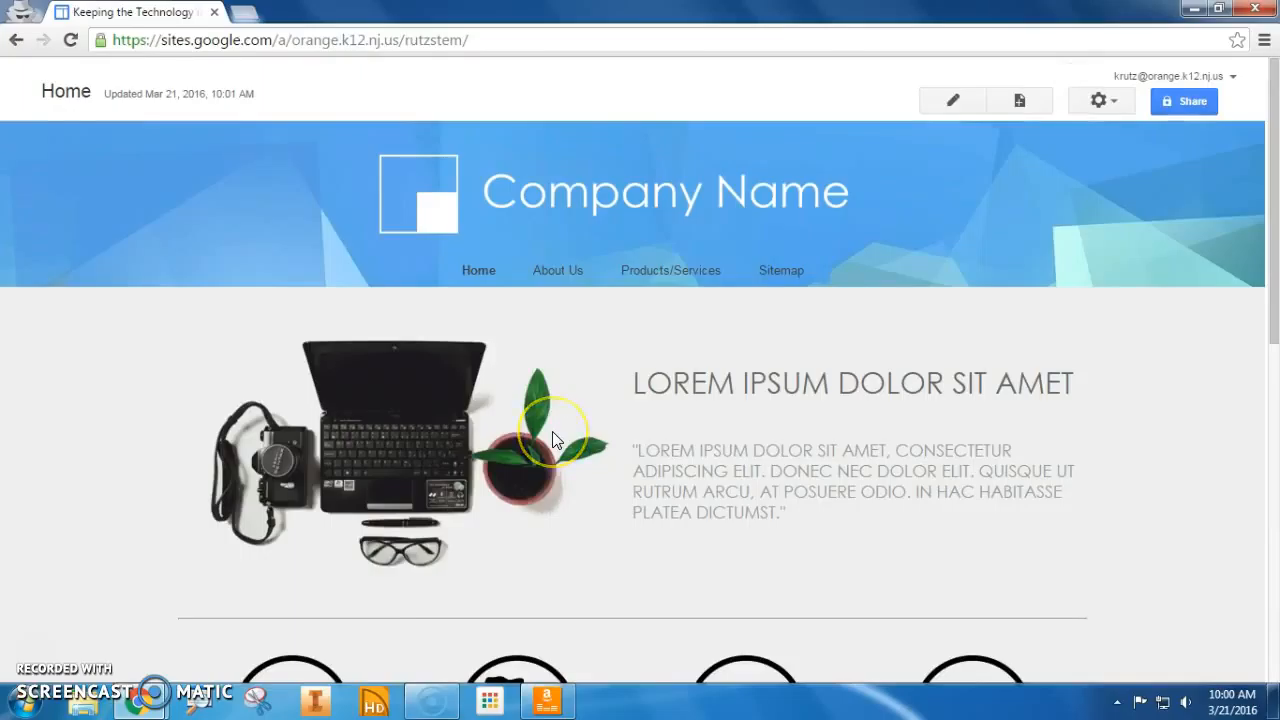
{"action": "left_click", "coordinate": [527, 445]}
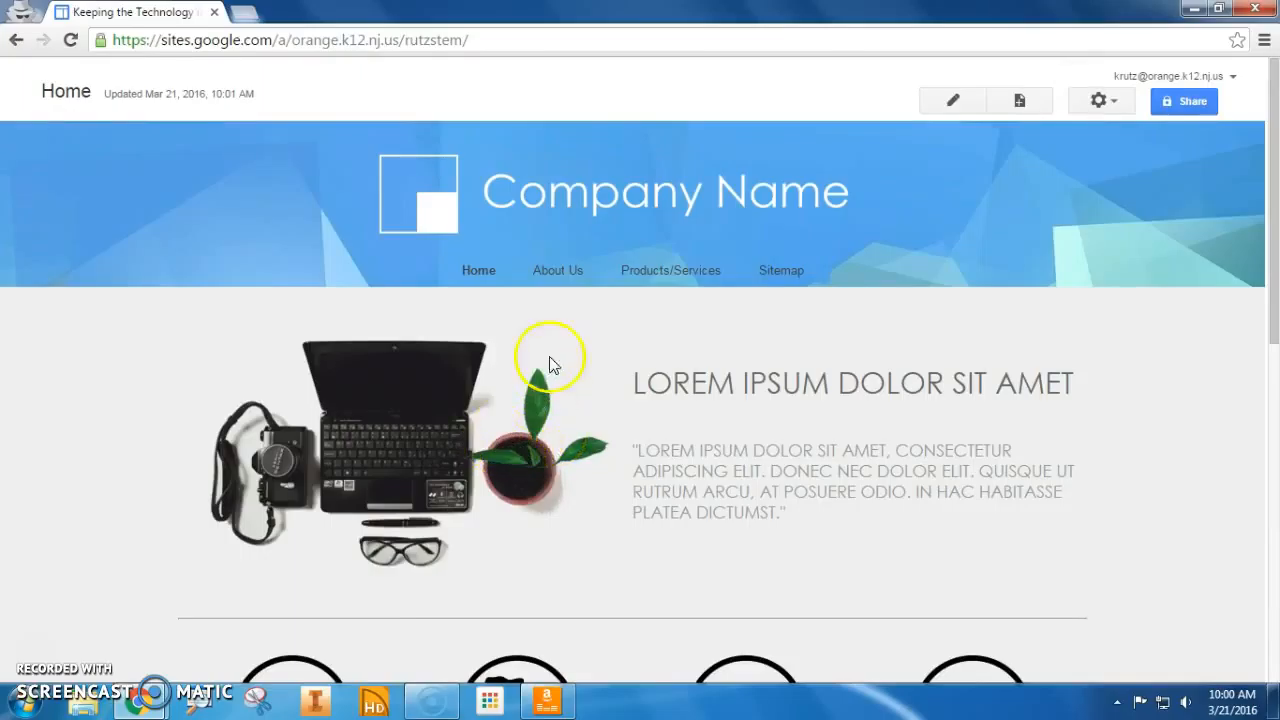
{"action": "left_click", "coordinate": [656, 372]}
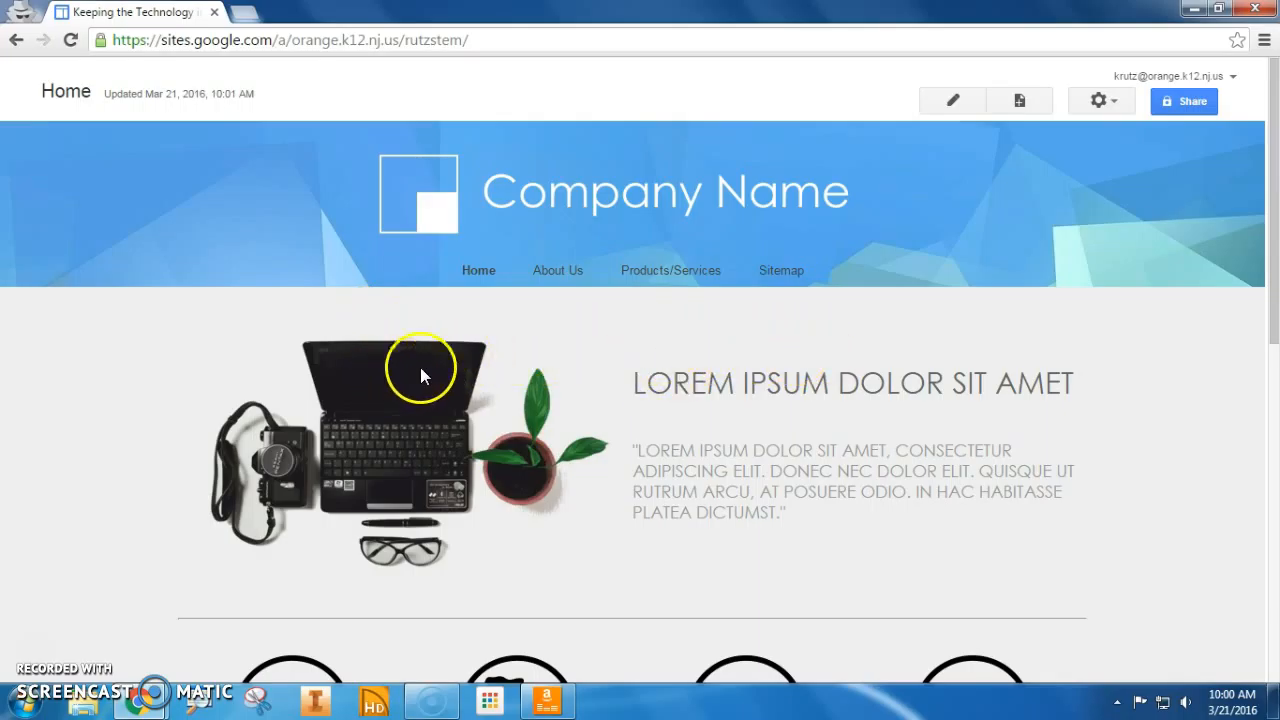
{"action": "scroll", "coordinate": [797, 338], "scroll_direction": "down", "scroll_amount": 7}
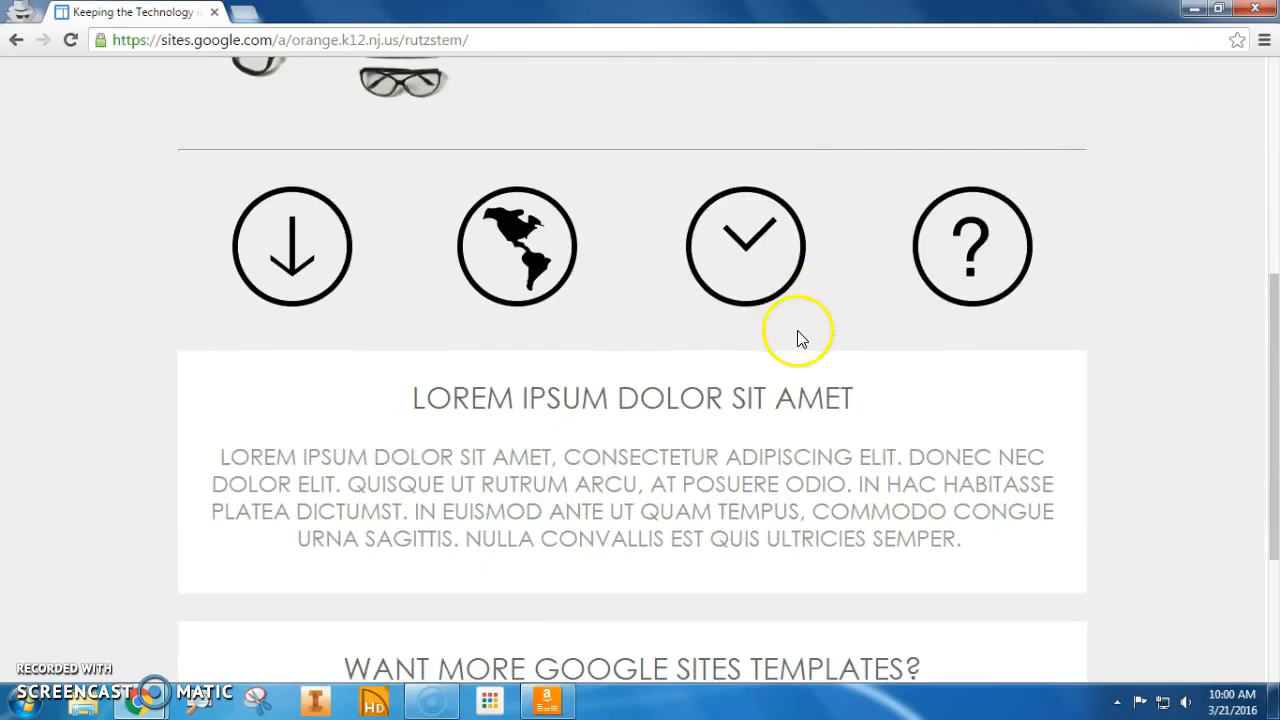
{"action": "scroll", "coordinate": [755, 424], "scroll_direction": "up", "scroll_amount": 1}
{"action": "scroll", "coordinate": [755, 424], "scroll_direction": "up", "scroll_amount": 7}
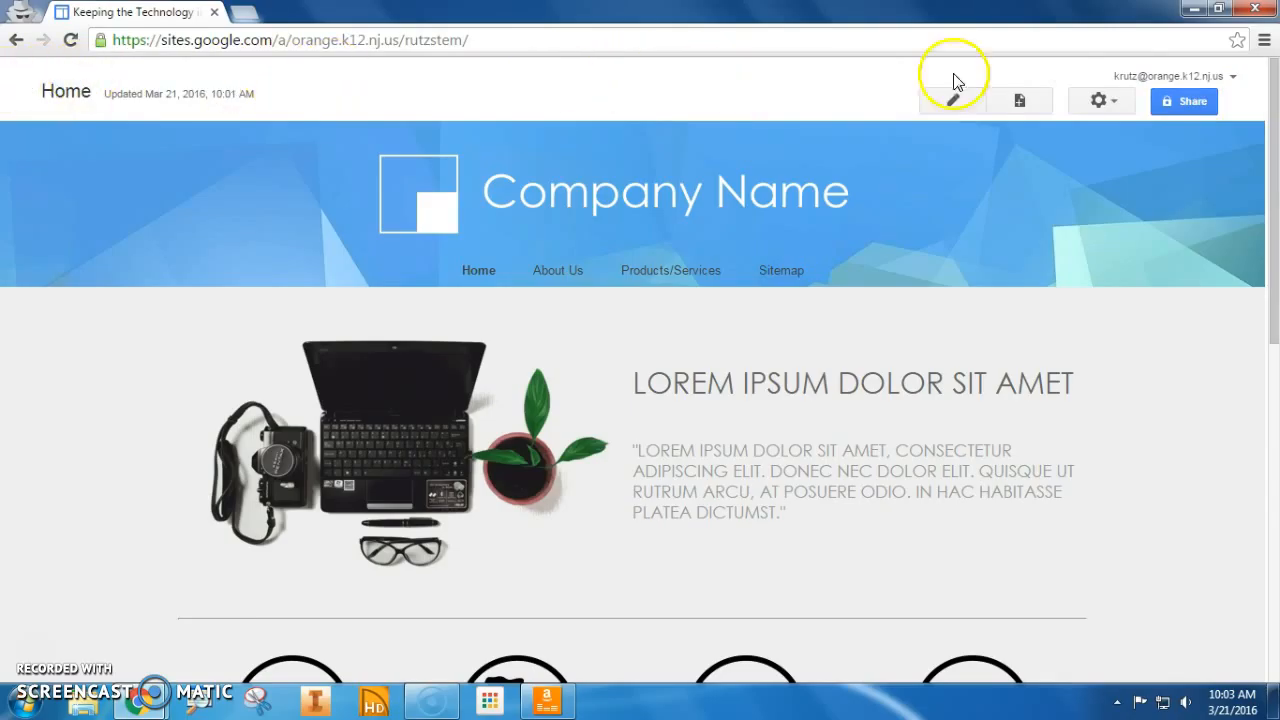
{"action": "scroll", "coordinate": [663, 120], "scroll_direction": "down", "scroll_amount": 3}
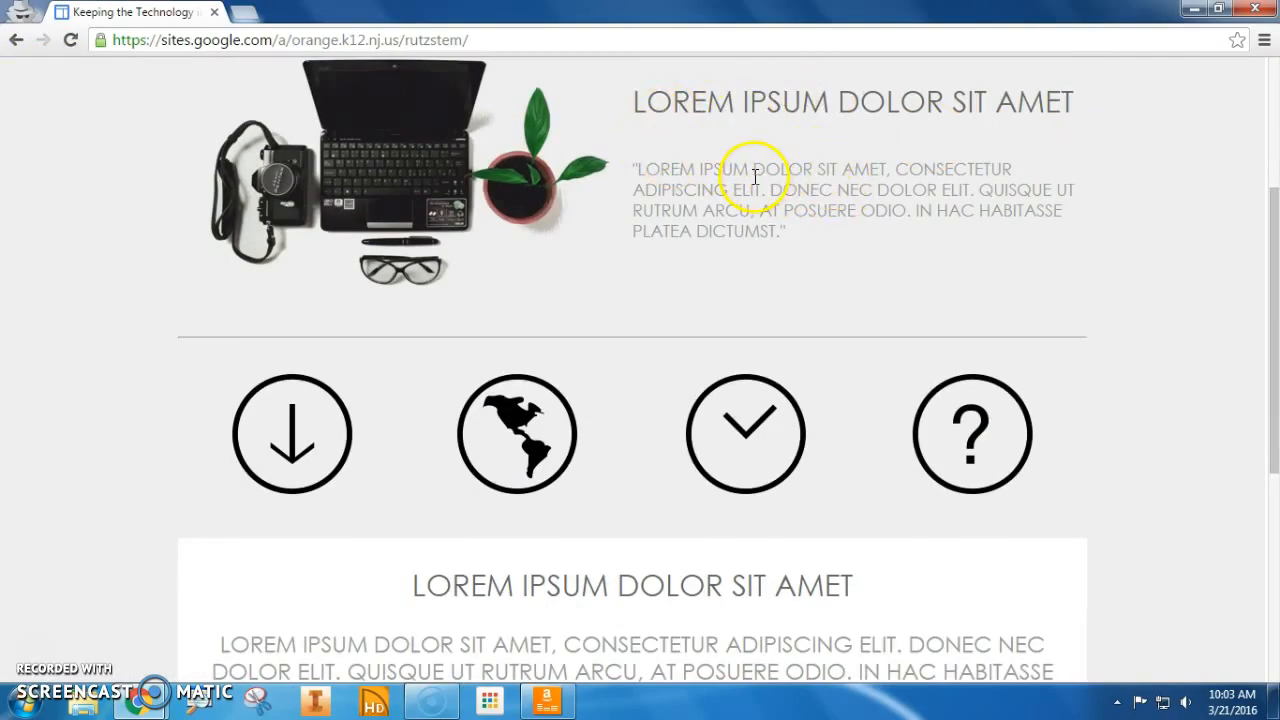
{"action": "scroll", "coordinate": [594, 291], "scroll_direction": "down", "scroll_amount": 5}
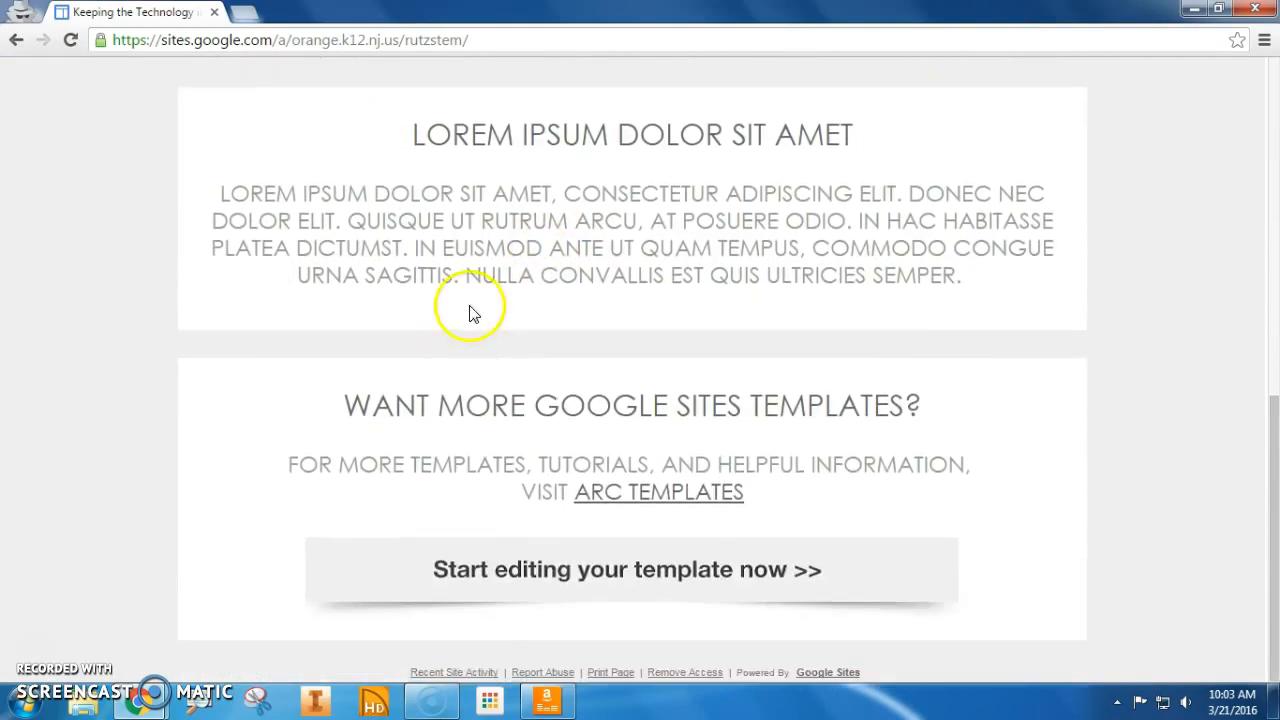
{"action": "scroll", "coordinate": [575, 300], "scroll_direction": "up", "scroll_amount": 8}
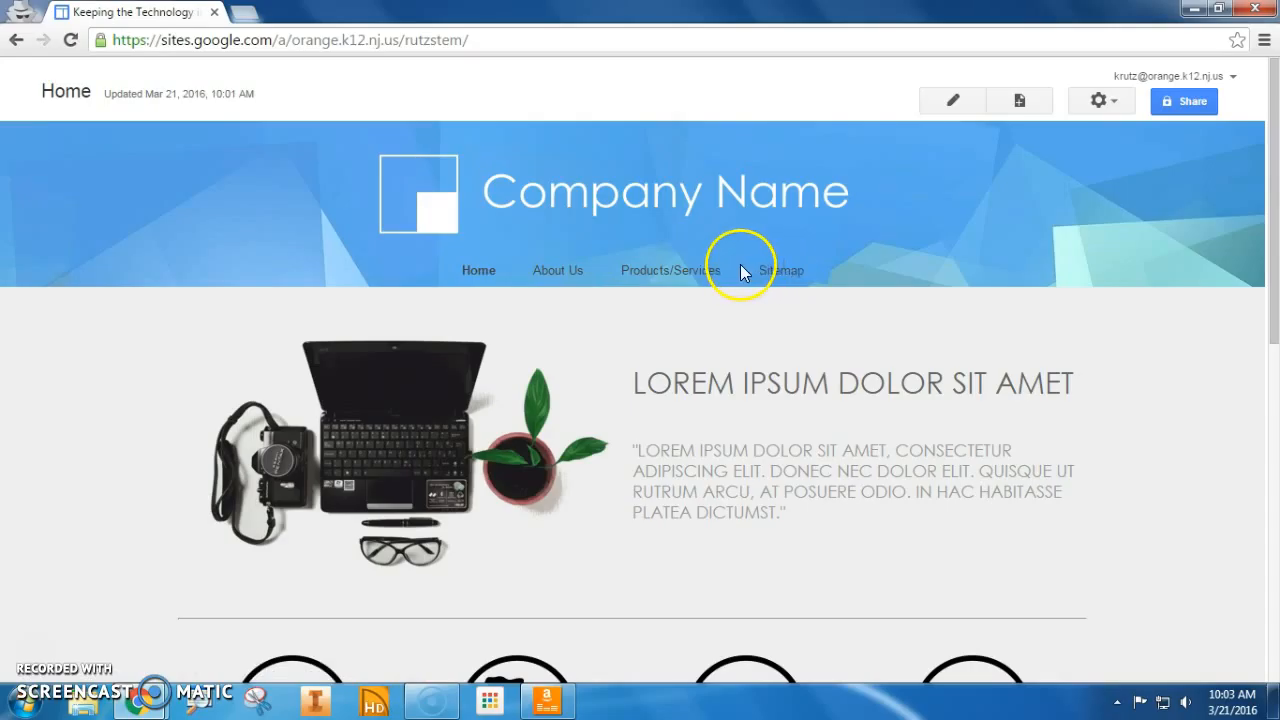
Open the home page for editing and remove the laptop and plant picture beside the "Lorem ipsum dolor sit amet" heading
{"action": "left_click", "coordinate": [947, 108]}
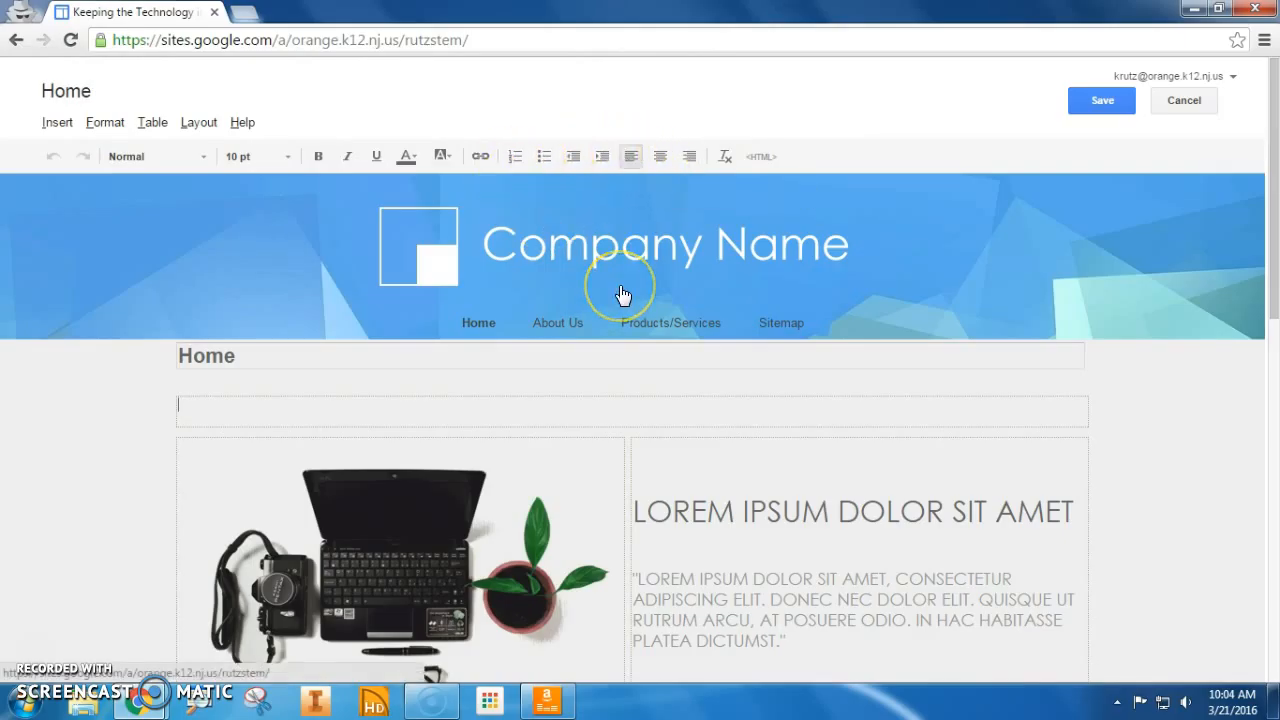
{"action": "scroll", "coordinate": [621, 295], "scroll_direction": "down", "scroll_amount": 4}
{"action": "scroll", "coordinate": [723, 478], "scroll_direction": "down", "scroll_amount": 1}
{"action": "scroll", "coordinate": [723, 478], "scroll_direction": "down", "scroll_amount": 2}
{"action": "left_click", "coordinate": [277, 291]}
{"action": "scroll", "coordinate": [371, 371], "scroll_direction": "up", "scroll_amount": 5}
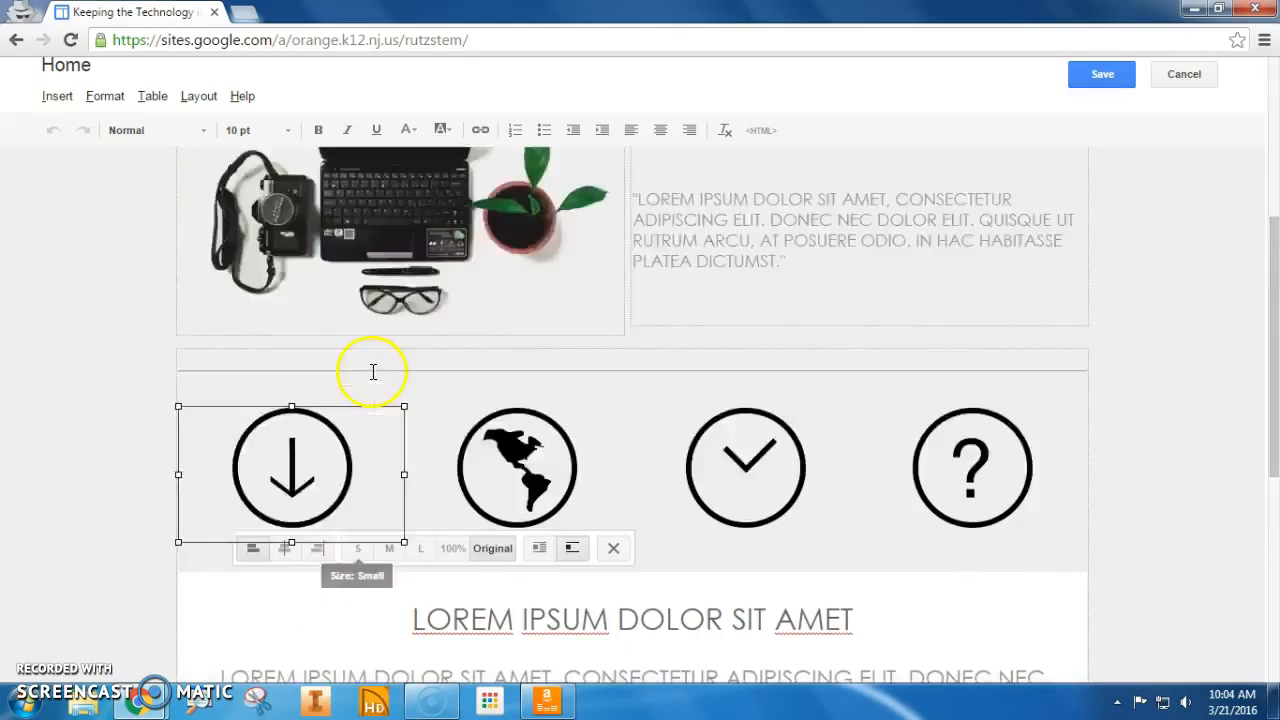
{"action": "left_click", "coordinate": [392, 376]}
{"action": "left_click", "coordinate": [425, 445]}
{"action": "left_click", "coordinate": [379, 477]}
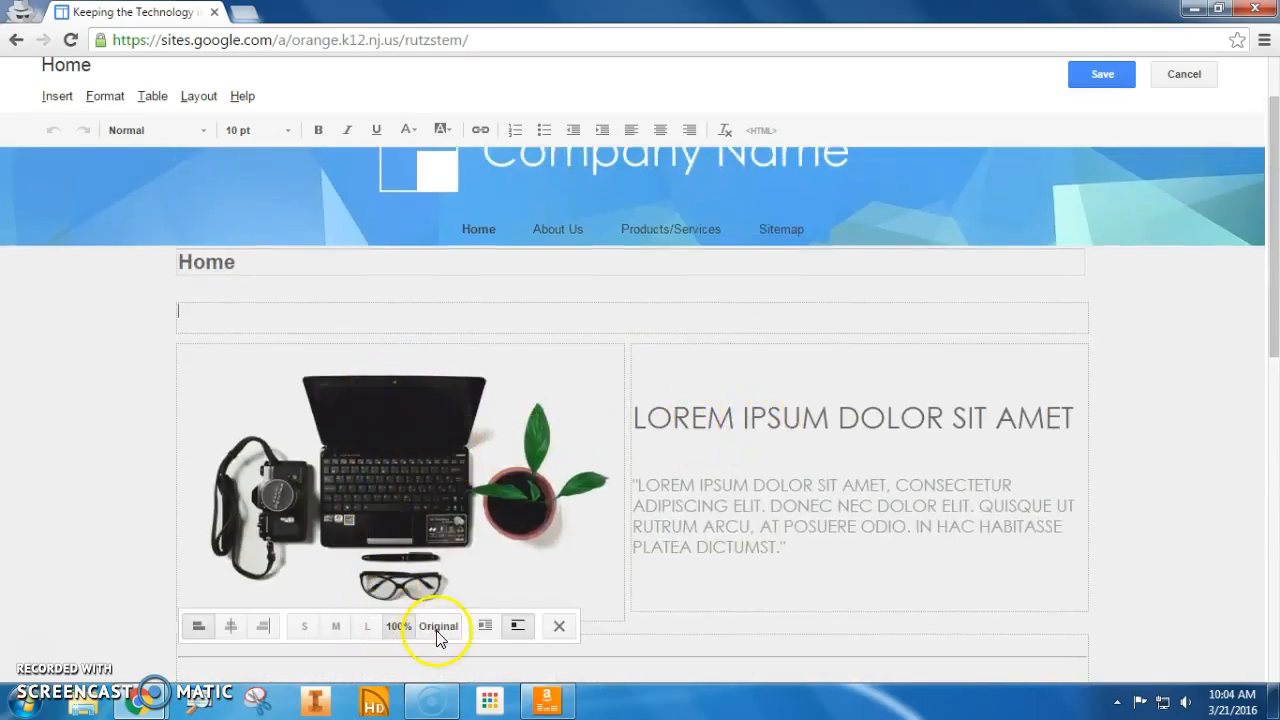
{"action": "left_click", "coordinate": [555, 627]}
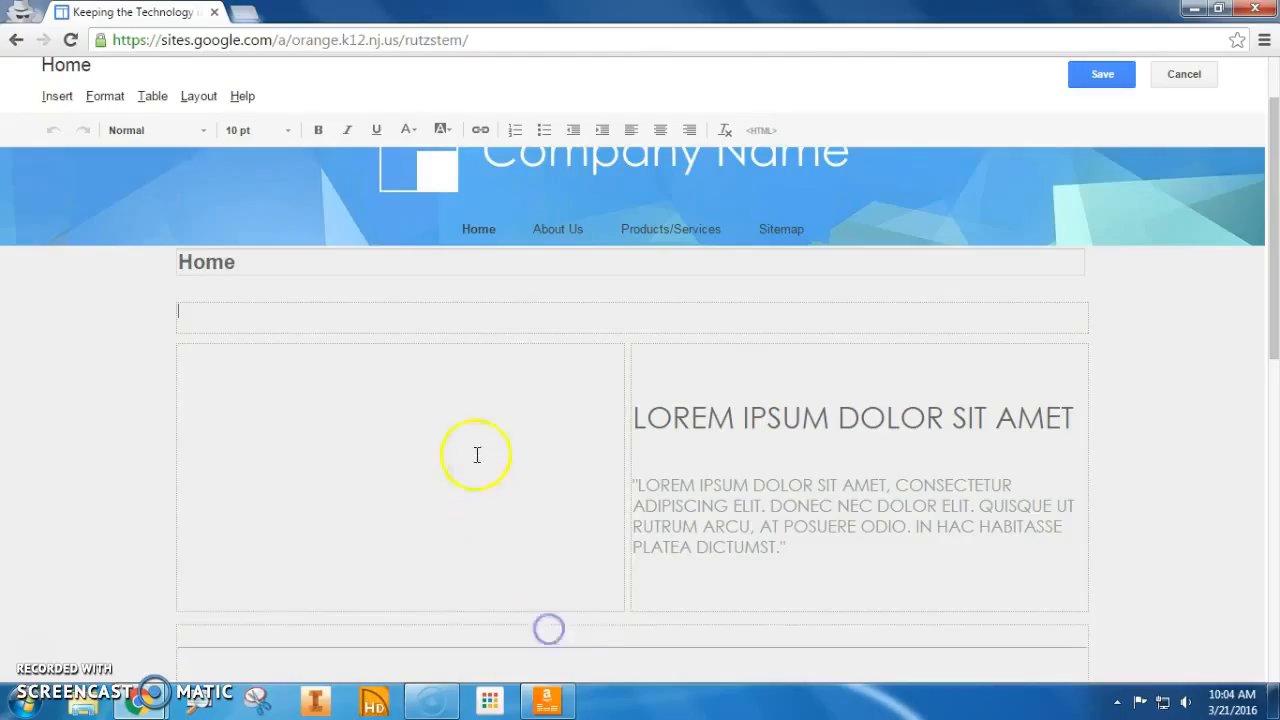
Examine the four circular icon images and the text blocks below them, checking the image options available for the arrow icon
{"action": "scroll", "coordinate": [375, 411], "scroll_direction": "down", "scroll_amount": 7}
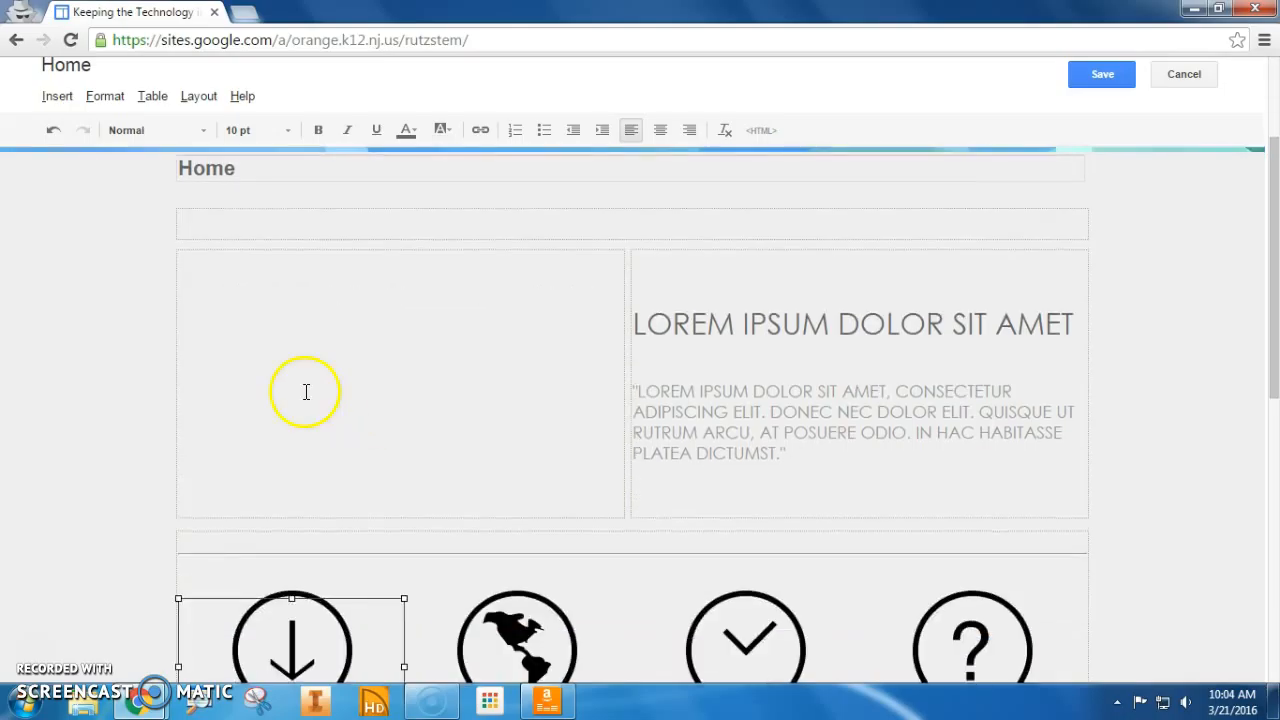
{"action": "scroll", "coordinate": [334, 340], "scroll_direction": "up", "scroll_amount": 3}
{"action": "left_click", "coordinate": [308, 402]}
{"action": "left_click", "coordinate": [529, 400]}
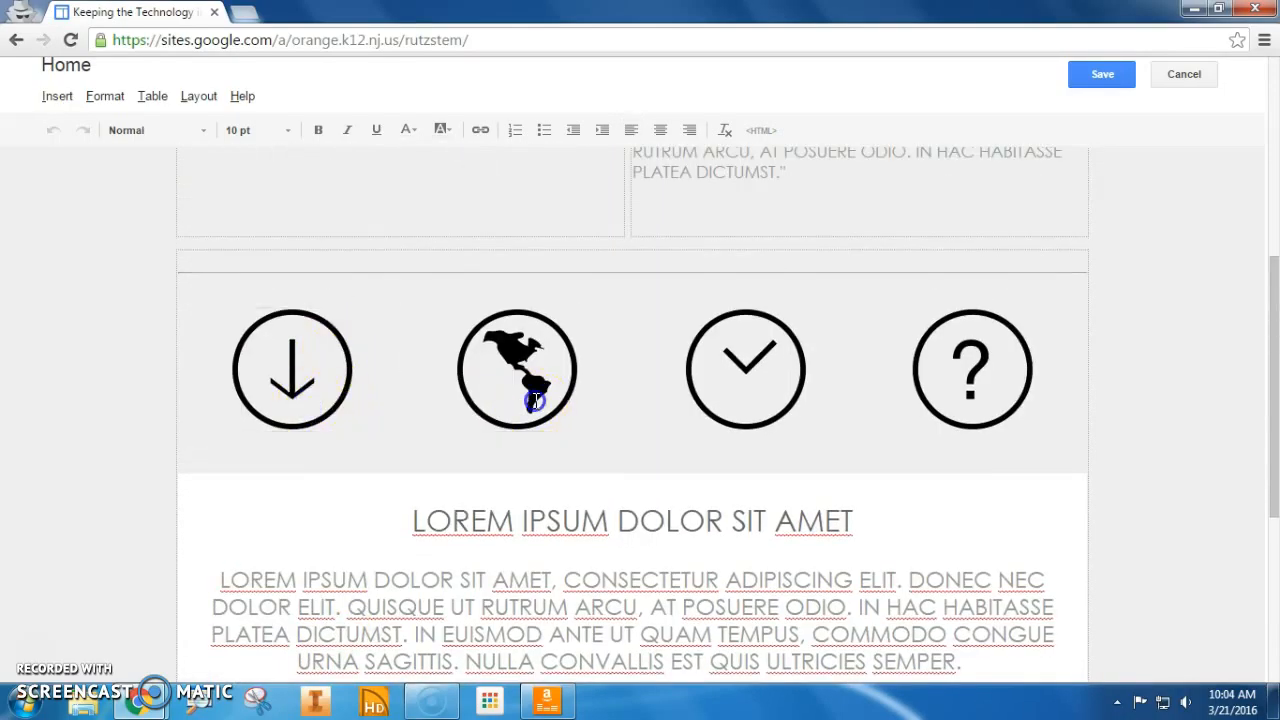
{"action": "left_click", "coordinate": [737, 376]}
{"action": "left_click", "coordinate": [941, 376]}
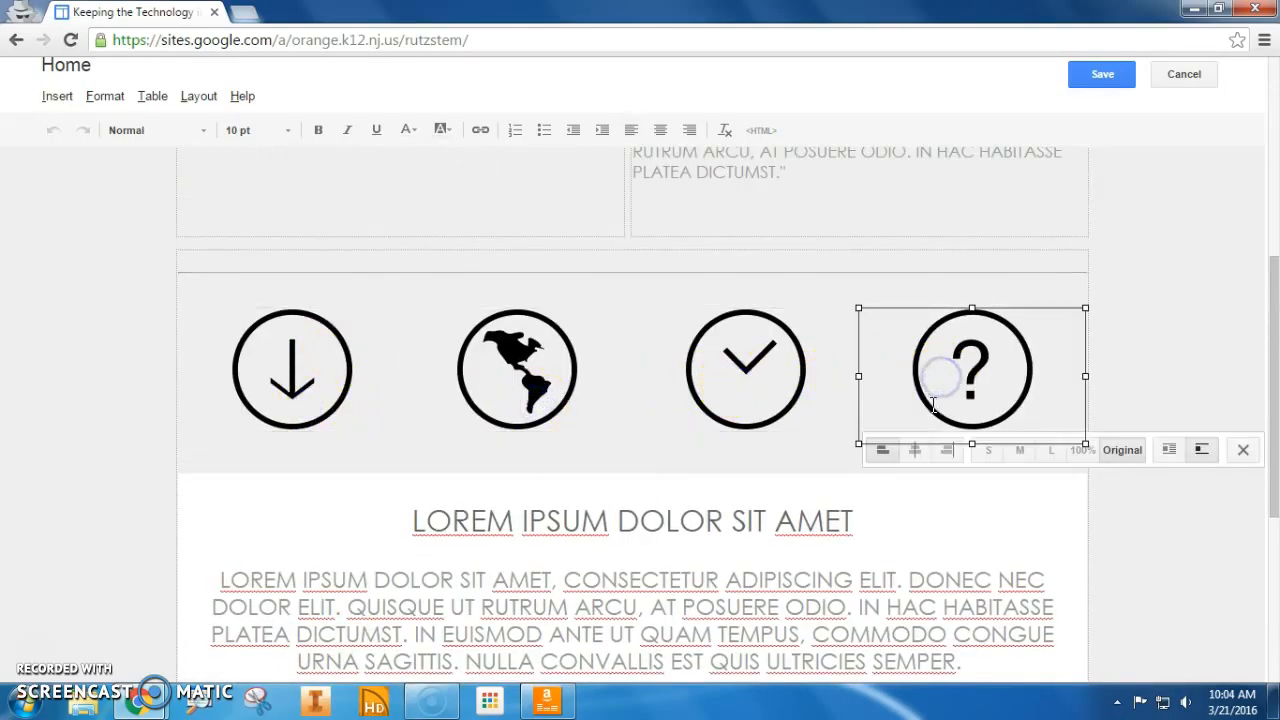
{"action": "left_click", "coordinate": [274, 390]}
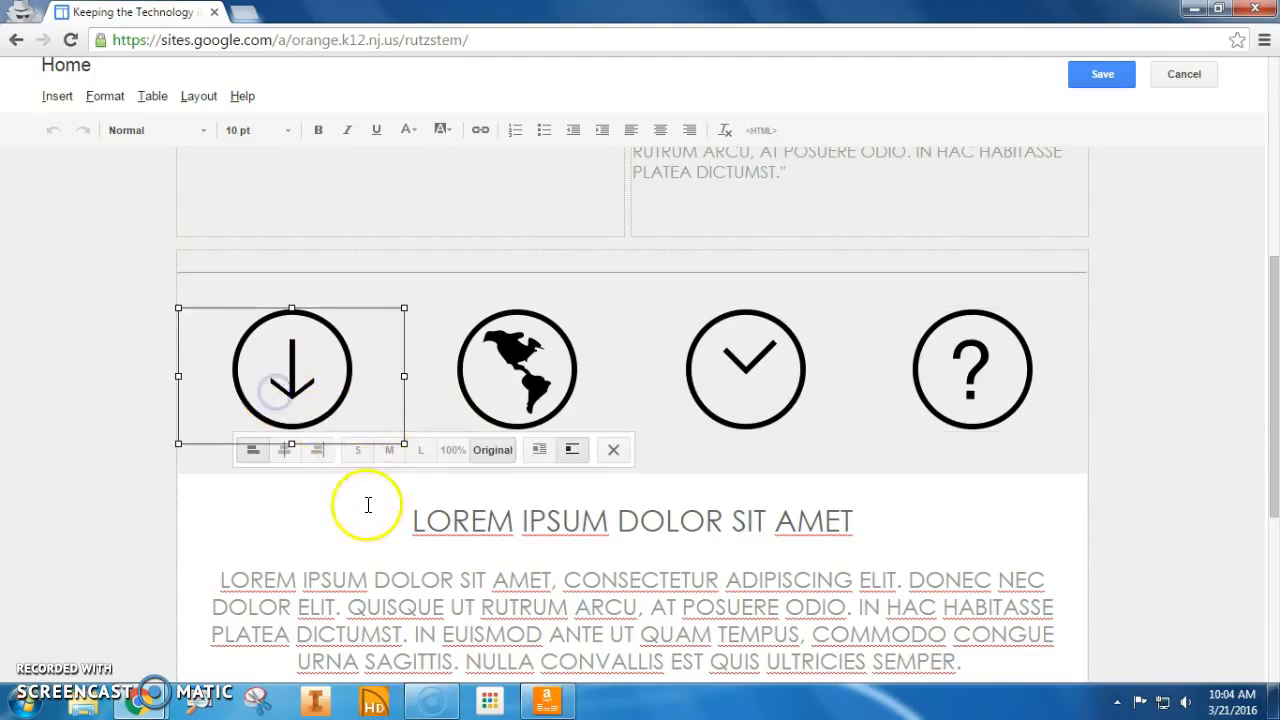
{"action": "scroll", "coordinate": [368, 505], "scroll_direction": "down", "scroll_amount": 4}
{"action": "scroll", "coordinate": [380, 473], "scroll_direction": "up", "scroll_amount": 1}
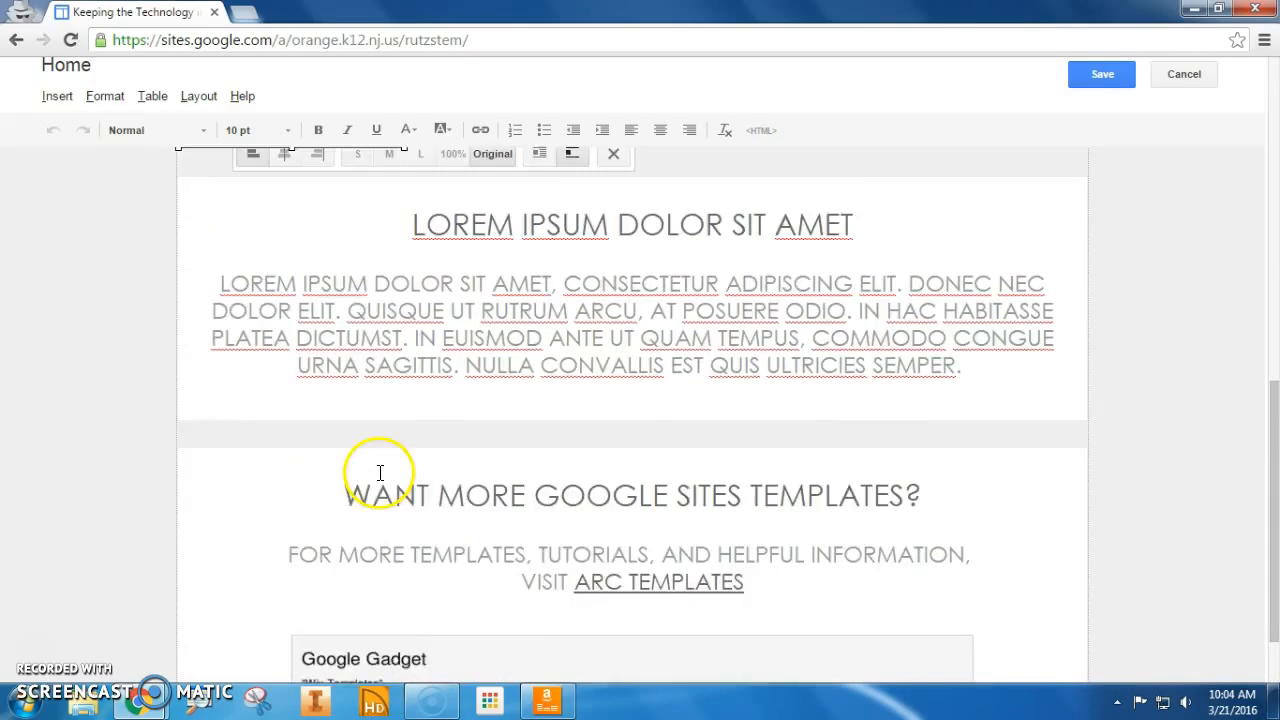
{"action": "scroll", "coordinate": [380, 473], "scroll_direction": "up", "scroll_amount": 3}
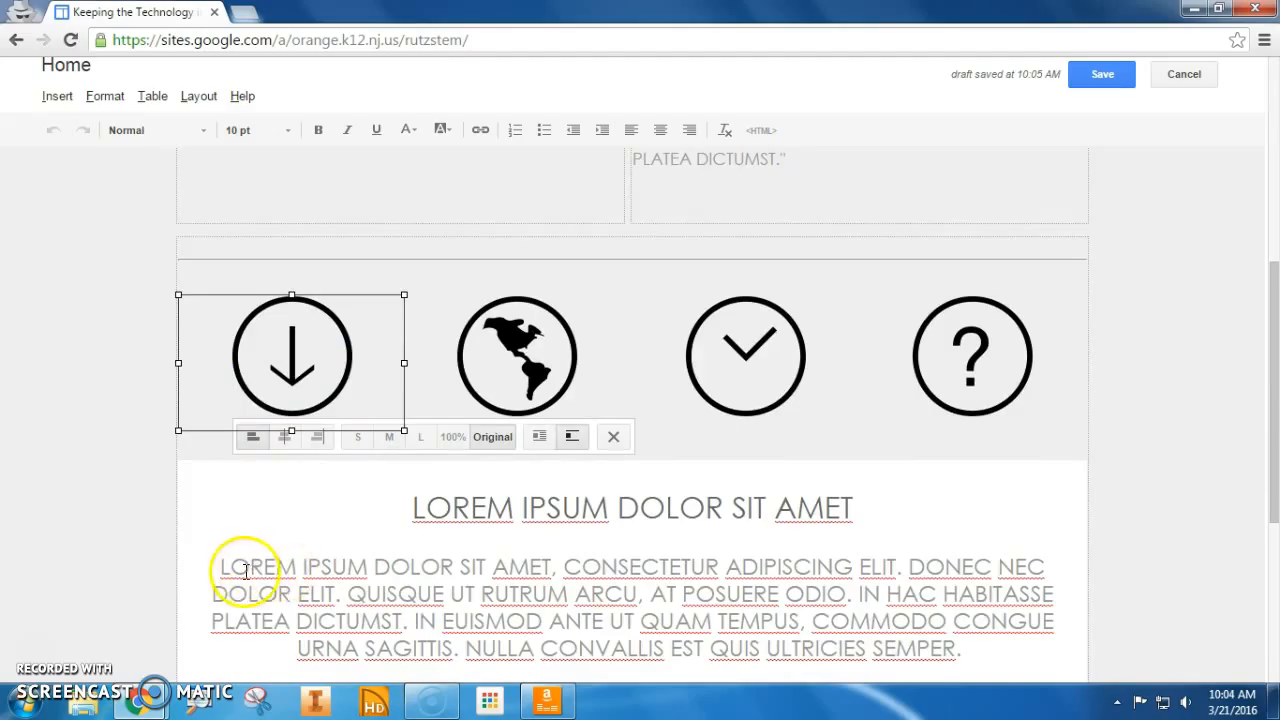
{"action": "right_click", "coordinate": [284, 357]}
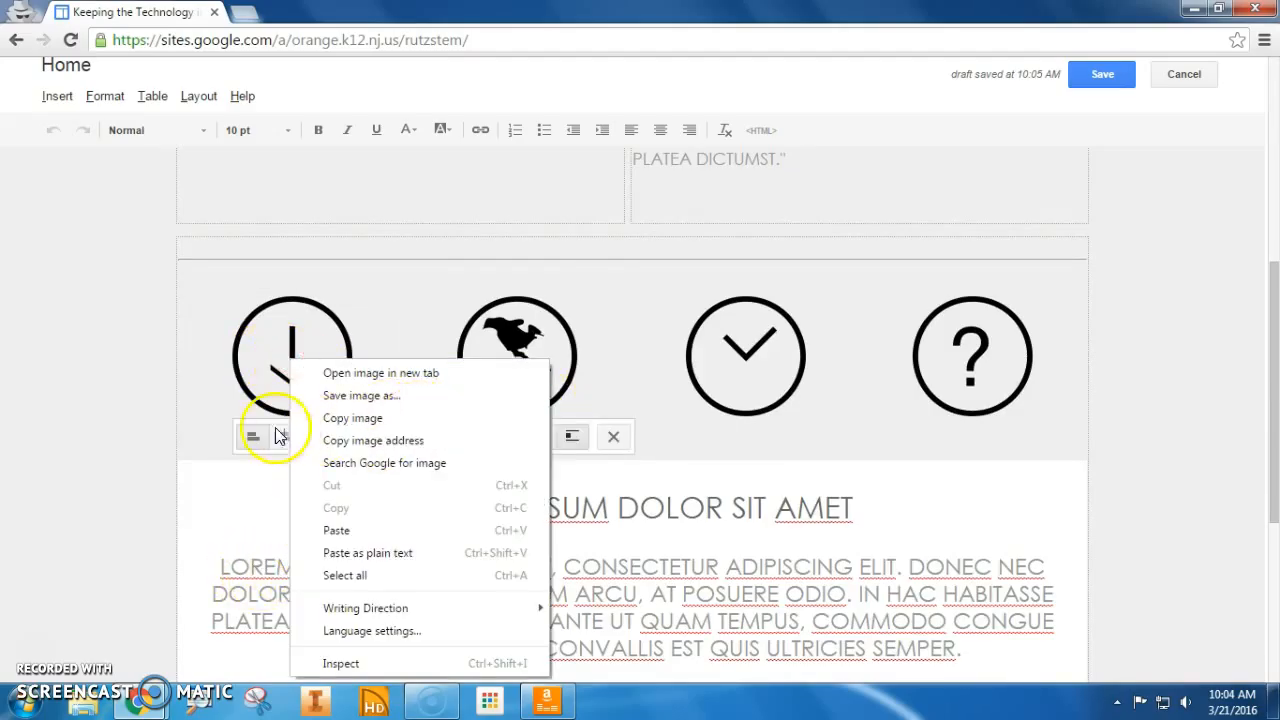
{"action": "left_click", "coordinate": [266, 401]}
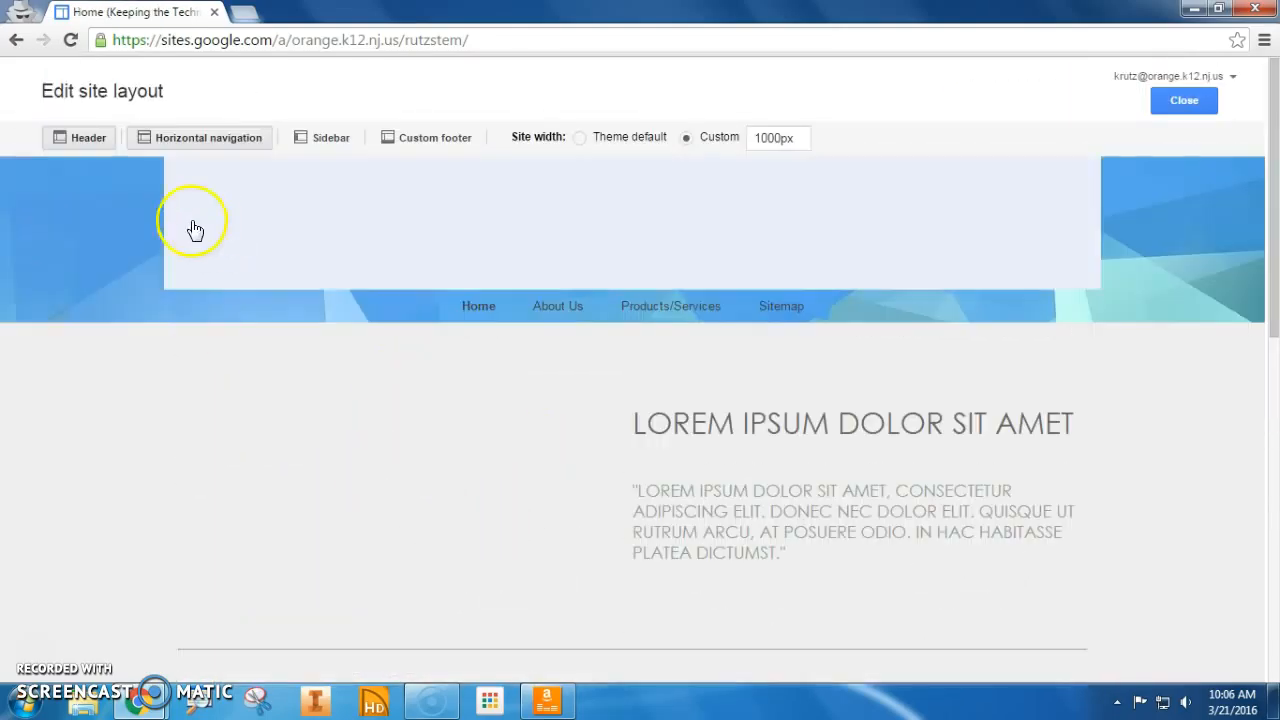
Close the site layout editor and review the home page down to its lower text blocks
{"action": "left_click", "coordinate": [1184, 100]}
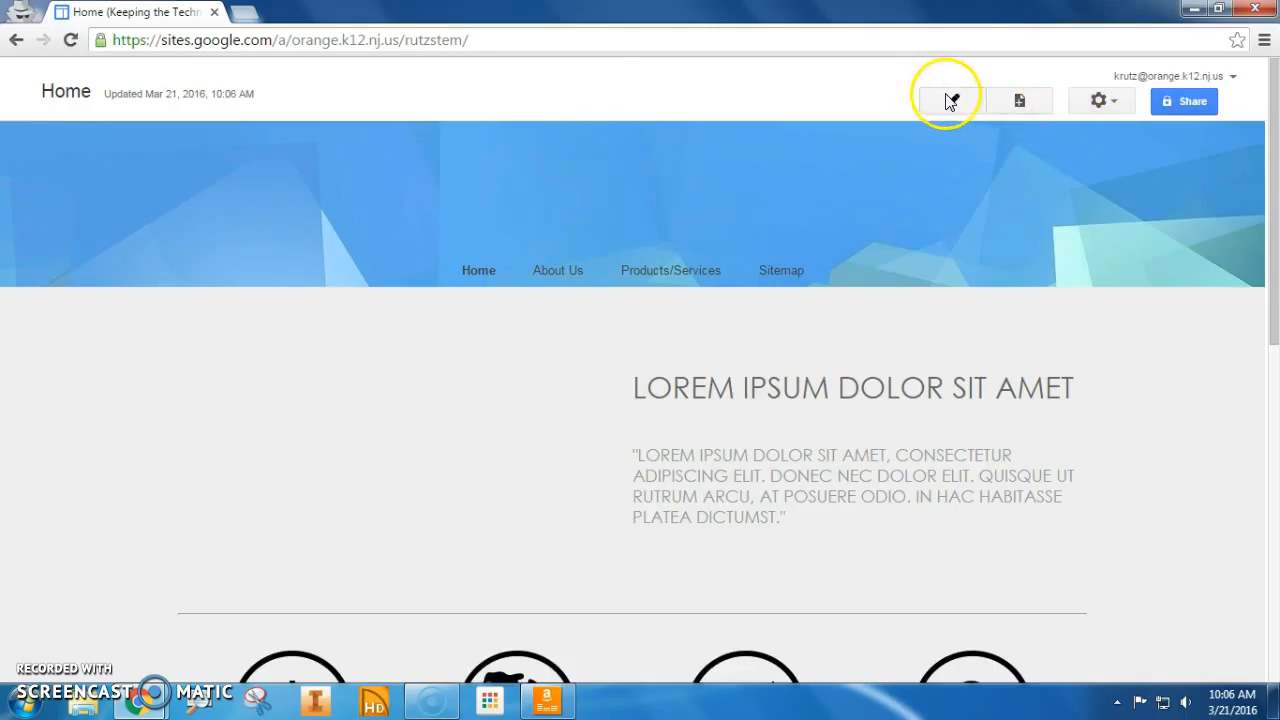
{"action": "left_click", "coordinate": [763, 383]}
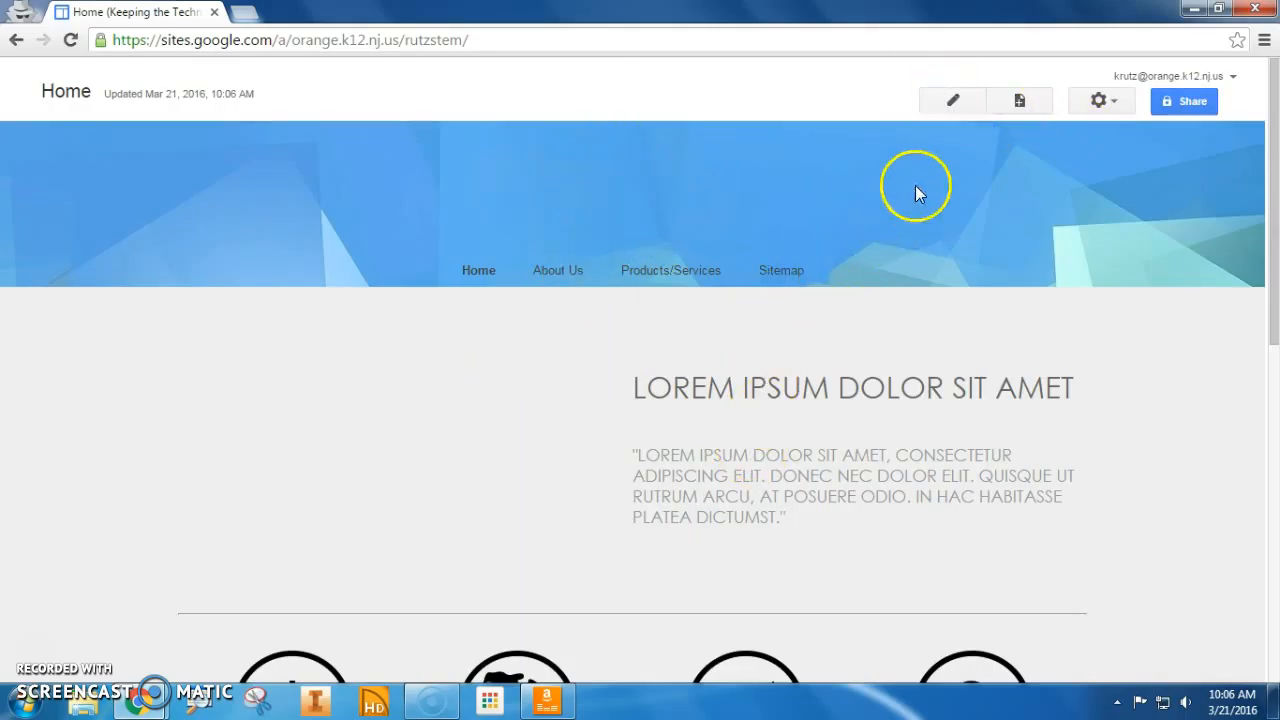
{"action": "scroll", "coordinate": [591, 291], "scroll_direction": "down", "scroll_amount": 5}
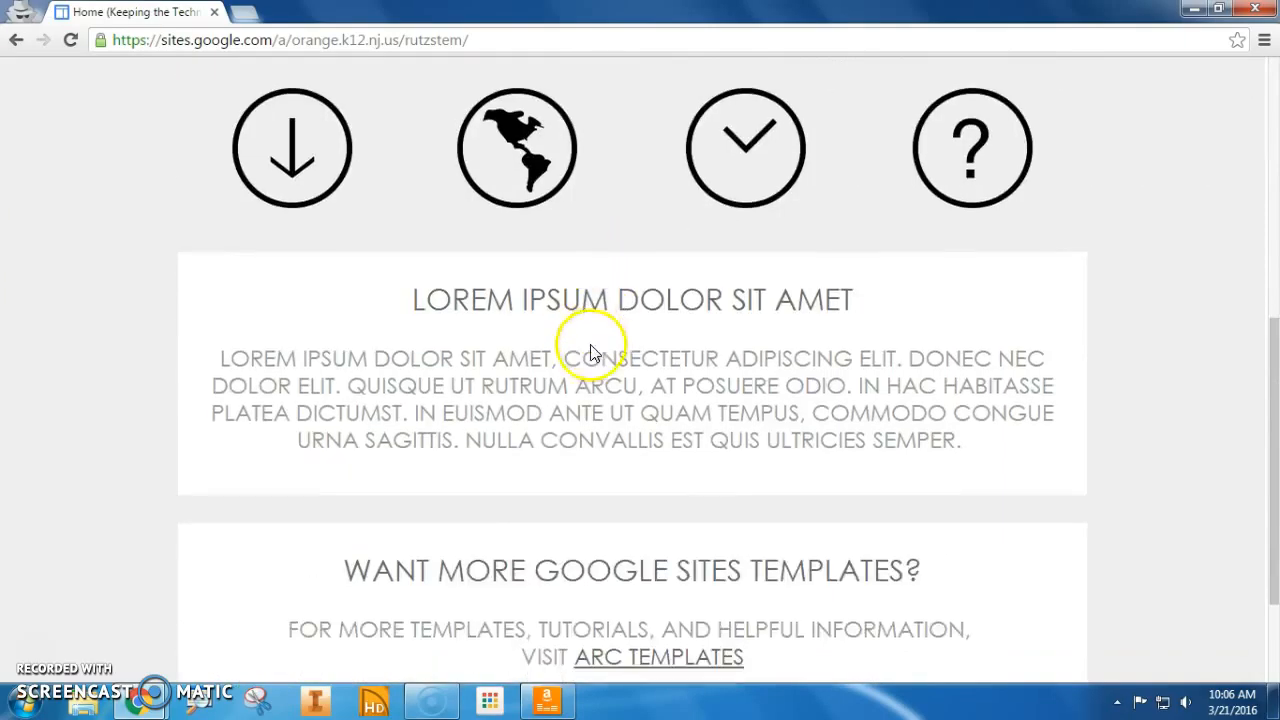
{"action": "scroll", "coordinate": [590, 352], "scroll_direction": "up", "scroll_amount": 5}
Reopen the home page for editing, inspect the empty picture cell and the content below it, and save the page
{"action": "left_click", "coordinate": [948, 104]}
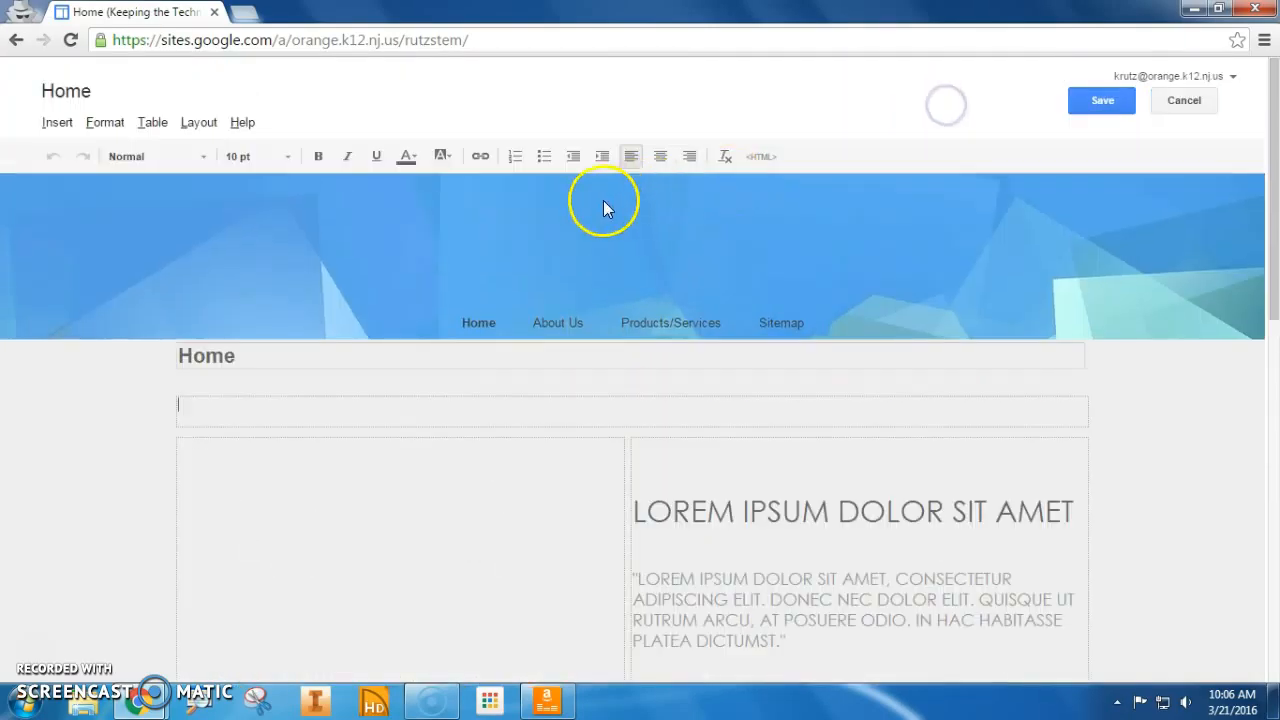
{"action": "left_click", "coordinate": [409, 534]}
{"action": "right_click", "coordinate": [384, 545]}
{"action": "left_click", "coordinate": [321, 548]}
{"action": "scroll", "coordinate": [321, 548], "scroll_direction": "down", "scroll_amount": 5}
{"action": "scroll", "coordinate": [591, 449], "scroll_direction": "up", "scroll_amount": 2}
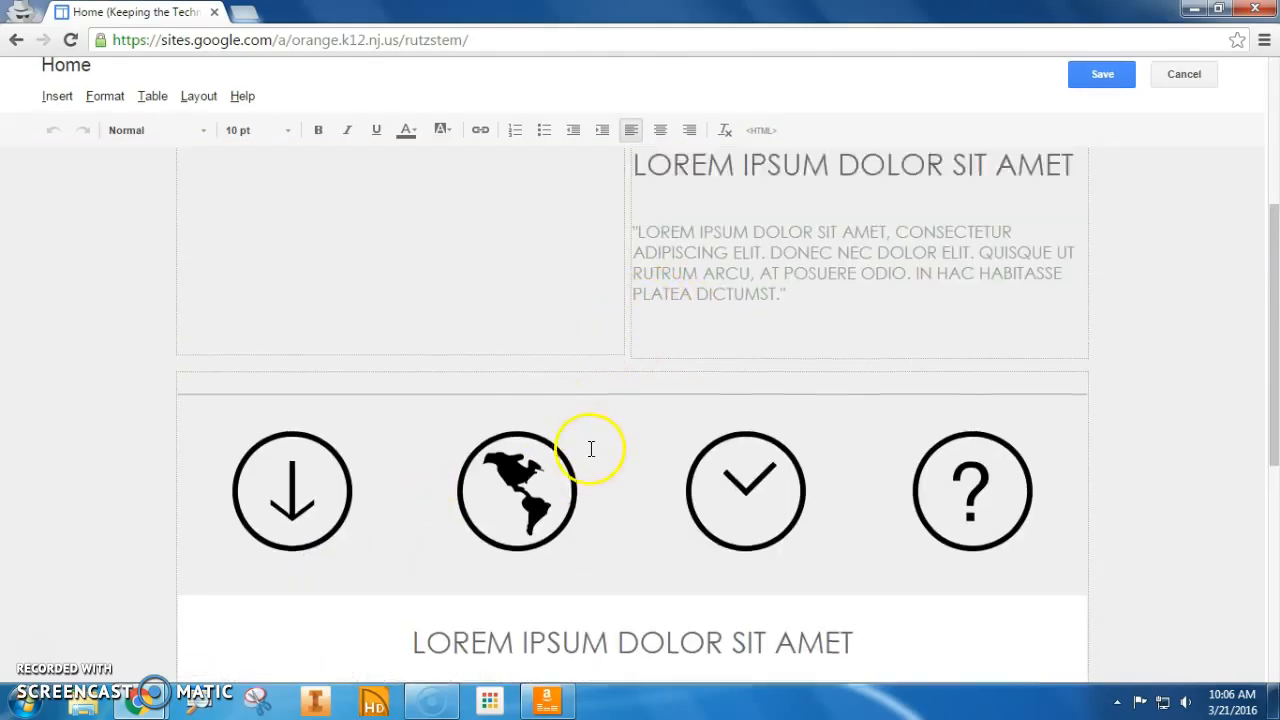
{"action": "scroll", "coordinate": [590, 485], "scroll_direction": "up", "scroll_amount": 3}
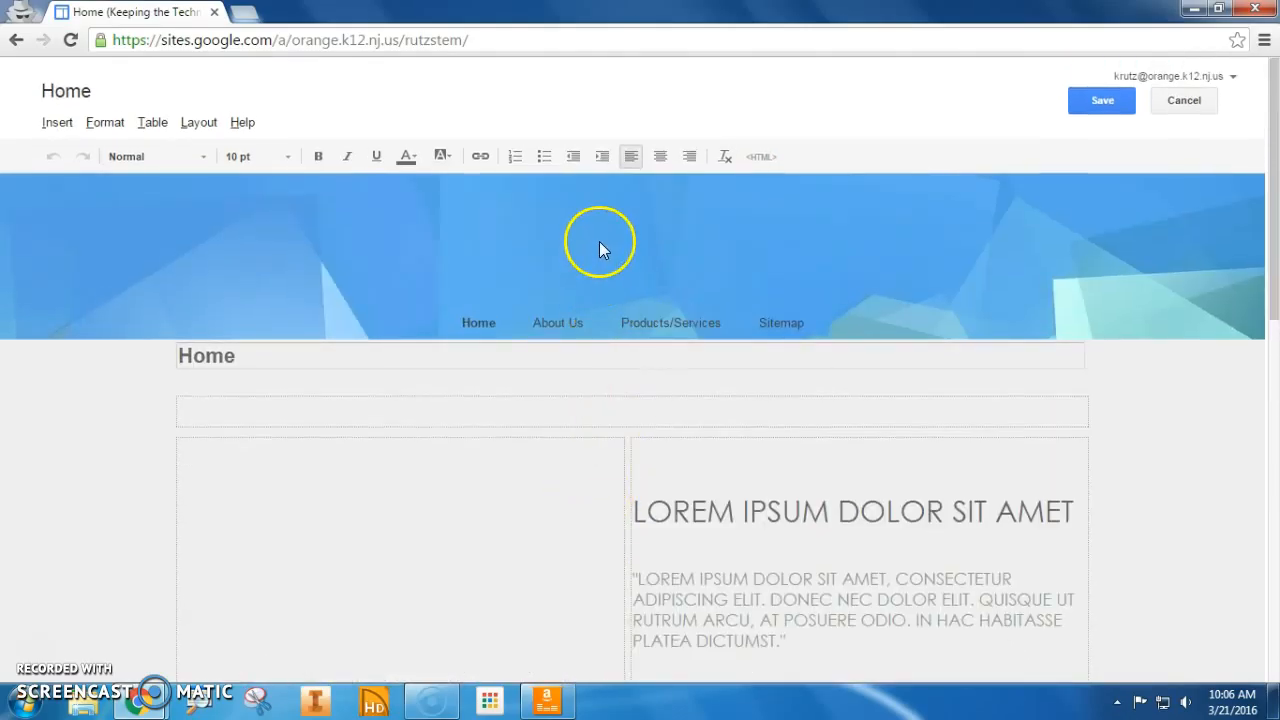
{"action": "left_click", "coordinate": [568, 422]}
{"action": "left_click", "coordinate": [1081, 96]}
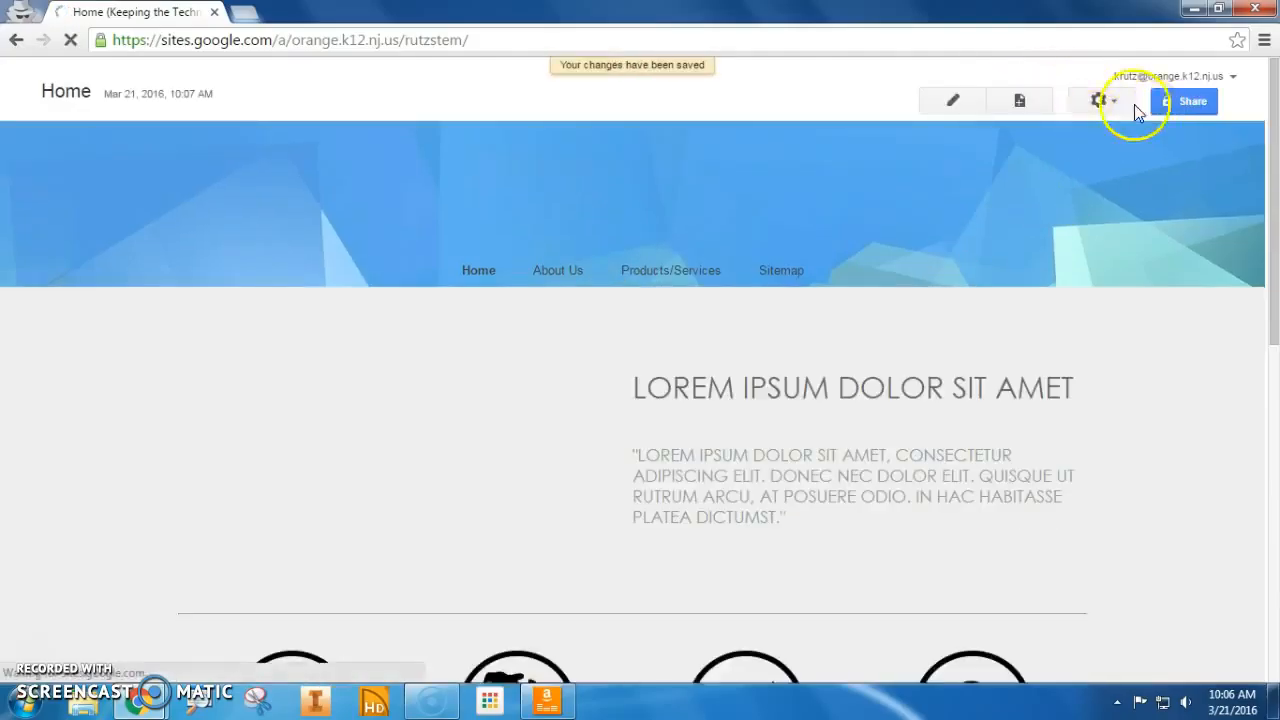
Review the site header's height, alignment and logo settings in the site layout, save them with no logo, and close the layout editor
{"action": "left_click", "coordinate": [1110, 101]}
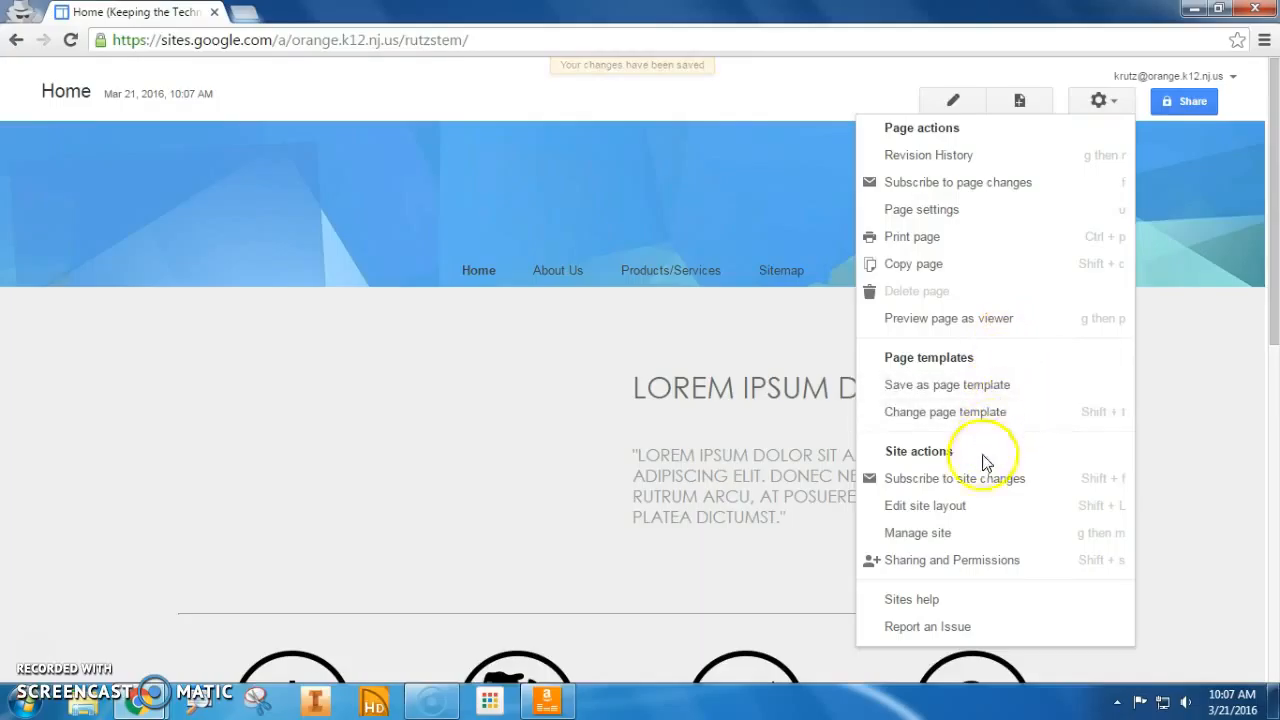
{"action": "left_click", "coordinate": [958, 506]}
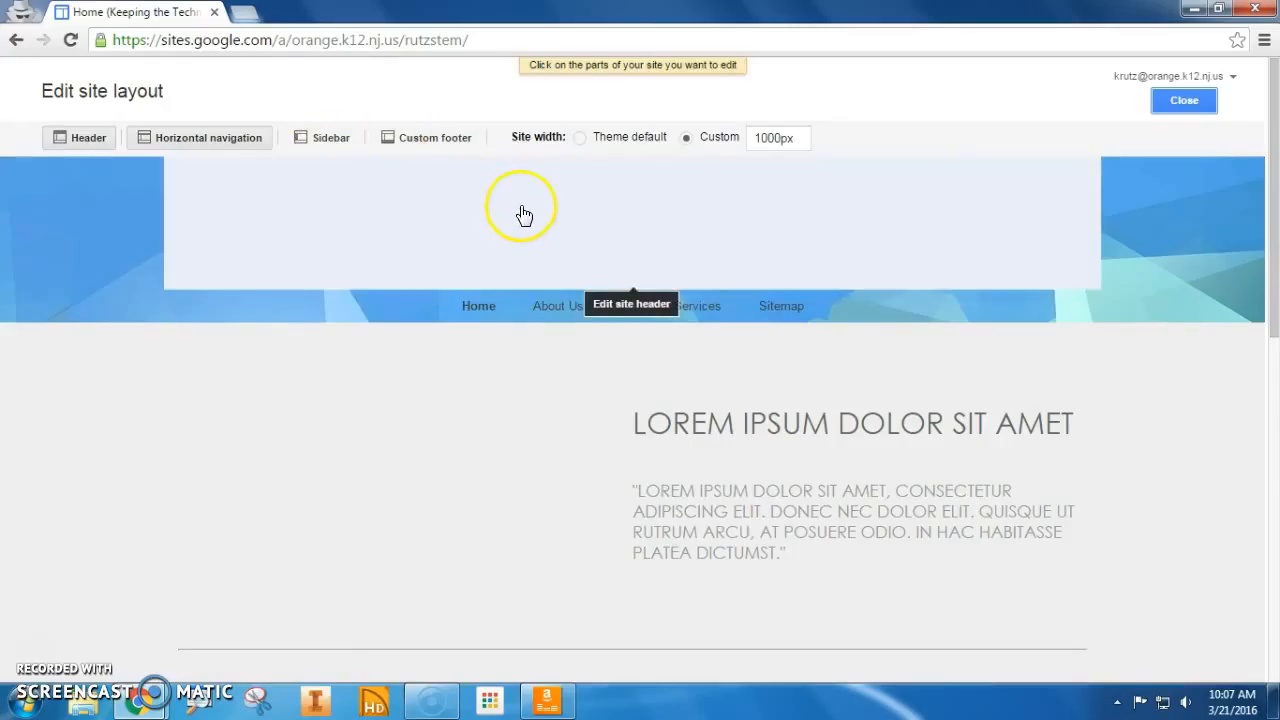
{"action": "left_click", "coordinate": [615, 228]}
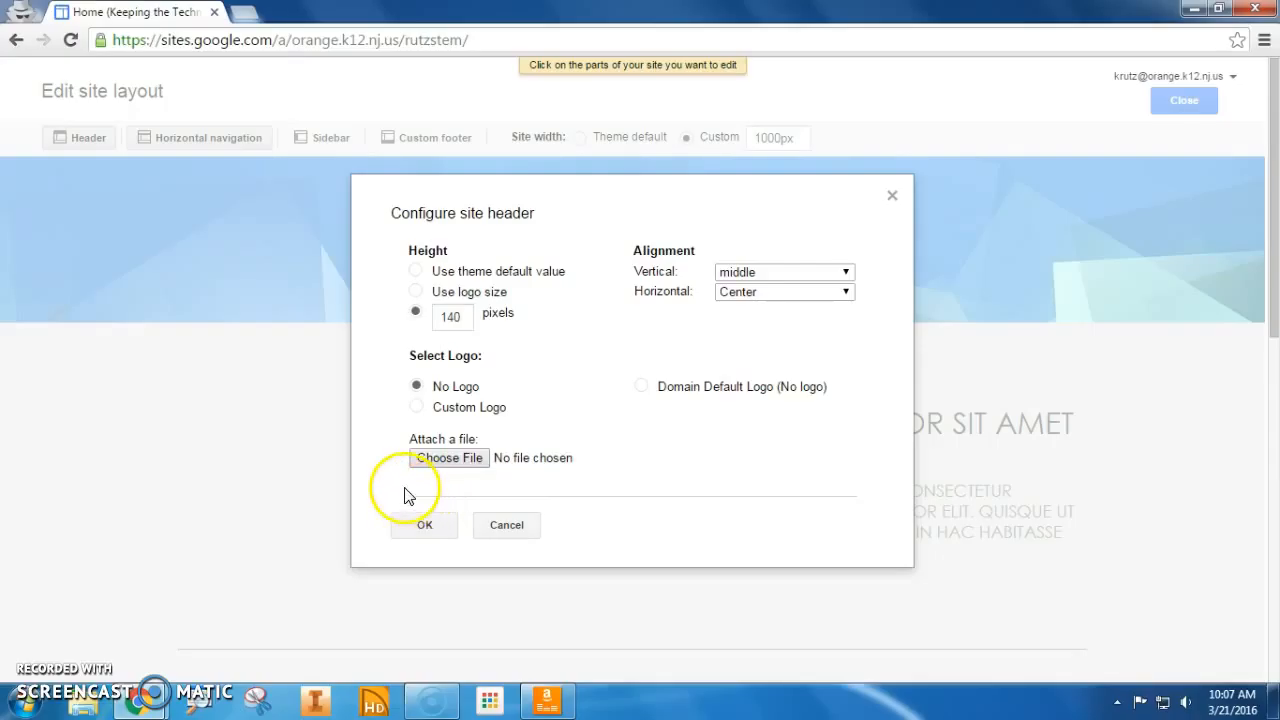
{"action": "left_click", "coordinate": [410, 532]}
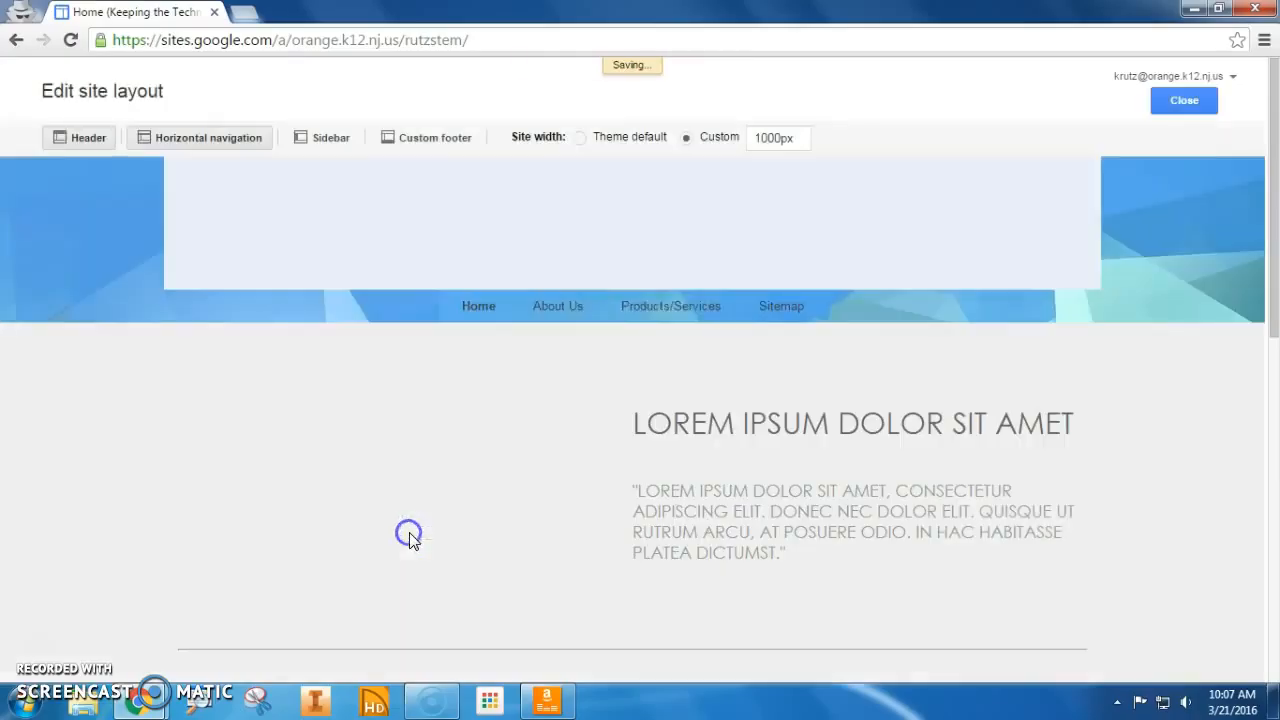
{"action": "left_click", "coordinate": [466, 373]}
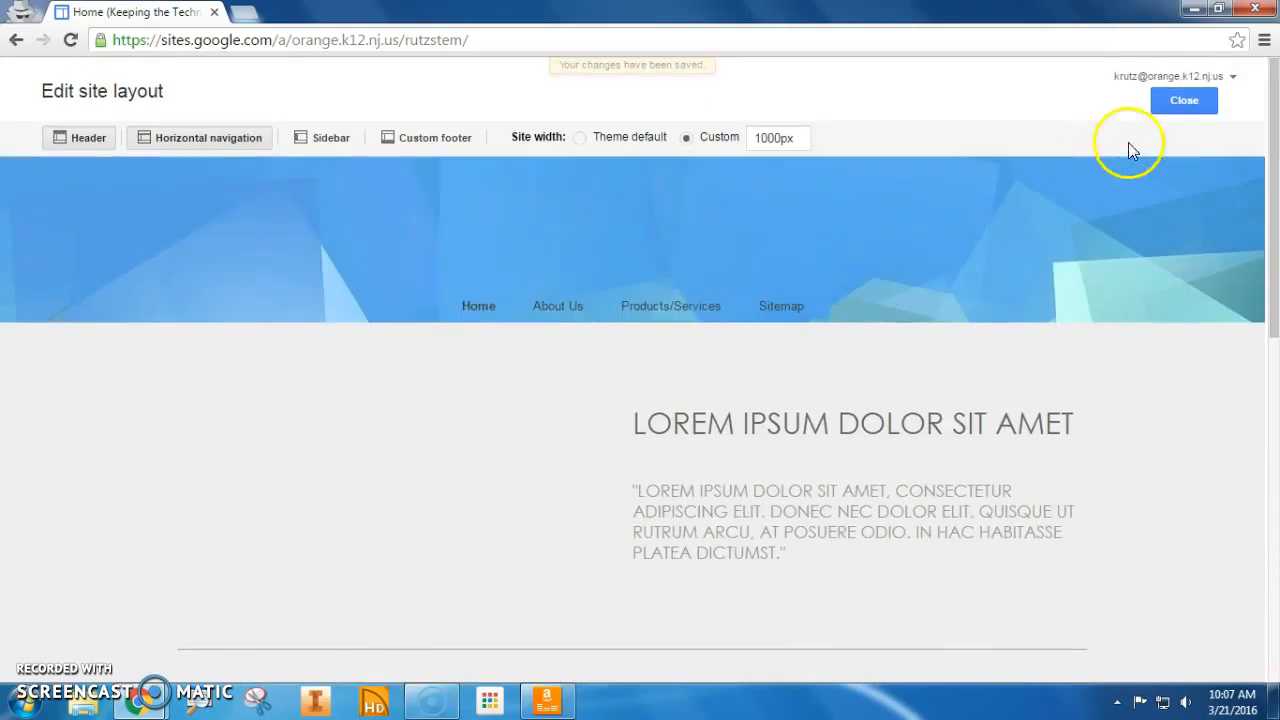
{"action": "left_click", "coordinate": [1182, 101]}
Open the home page for editing and enter "Welcome" in the empty text row directly below the Home title
{"action": "left_click", "coordinate": [955, 101]}
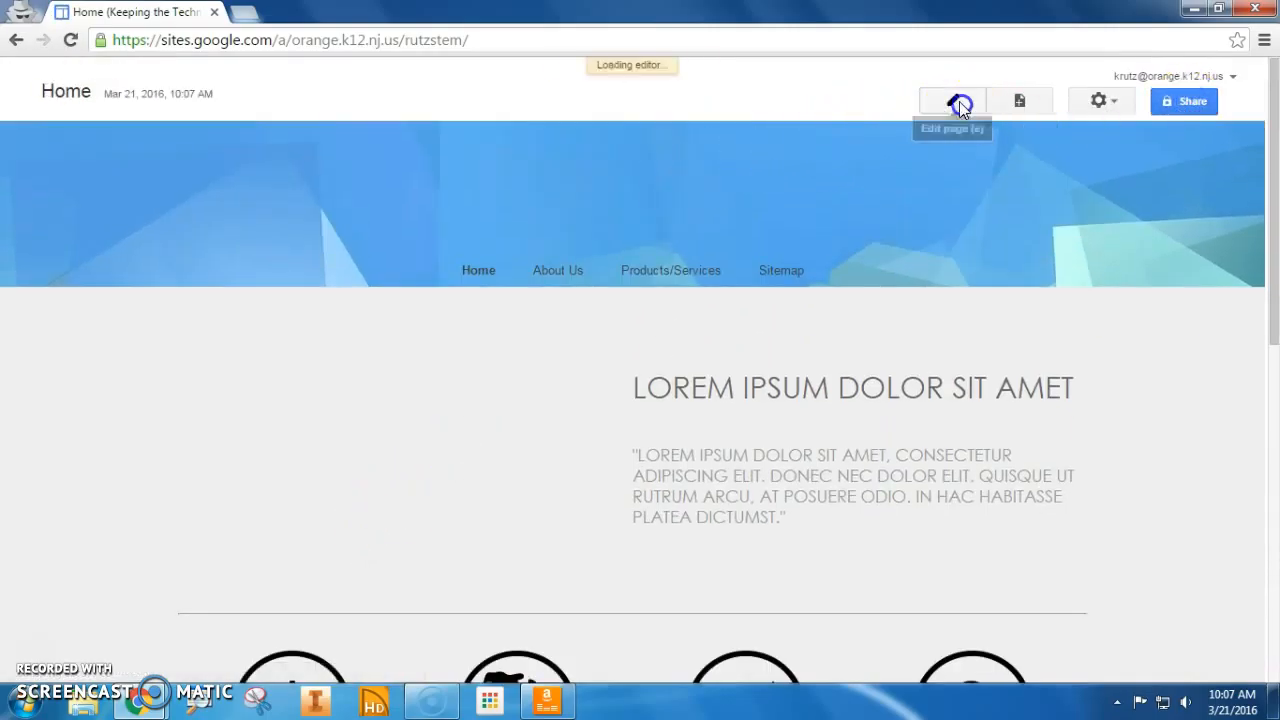
{"action": "left_click", "coordinate": [733, 503]}
{"action": "triple_click", "coordinate": [733, 503]}
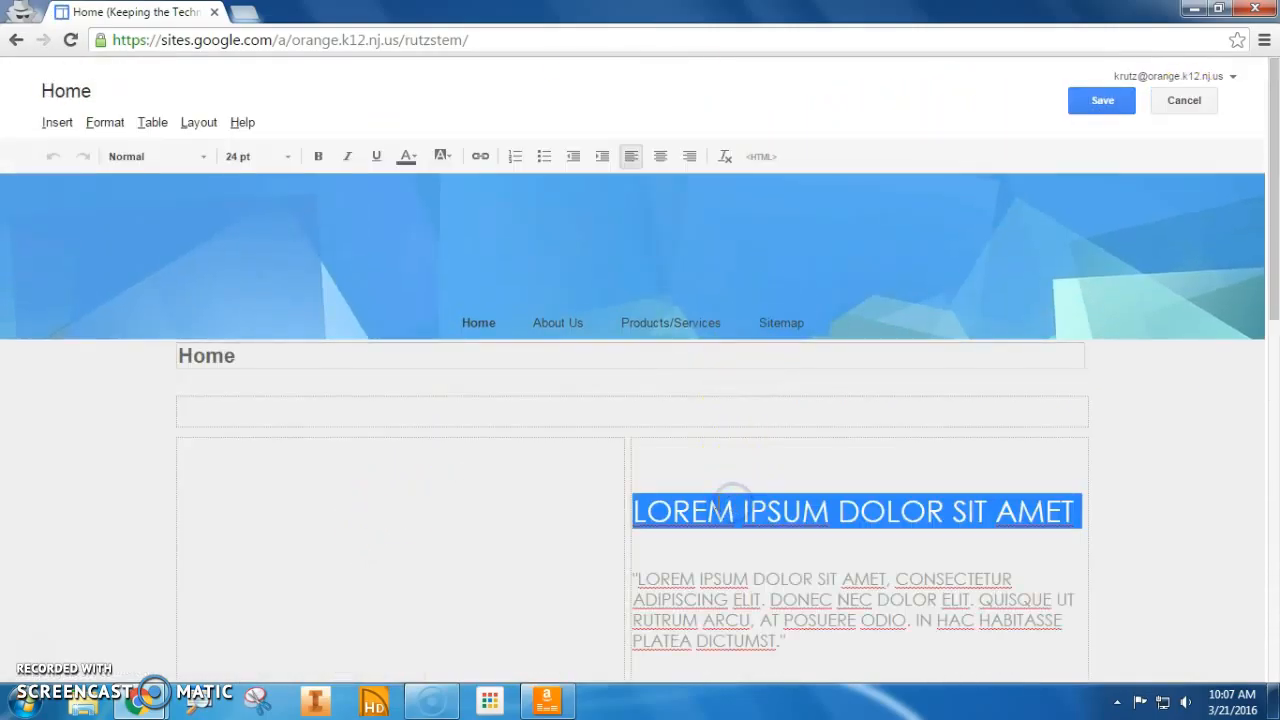
{"action": "left_click", "coordinate": [482, 408]}
{"action": "type", "text": "Welcome"}
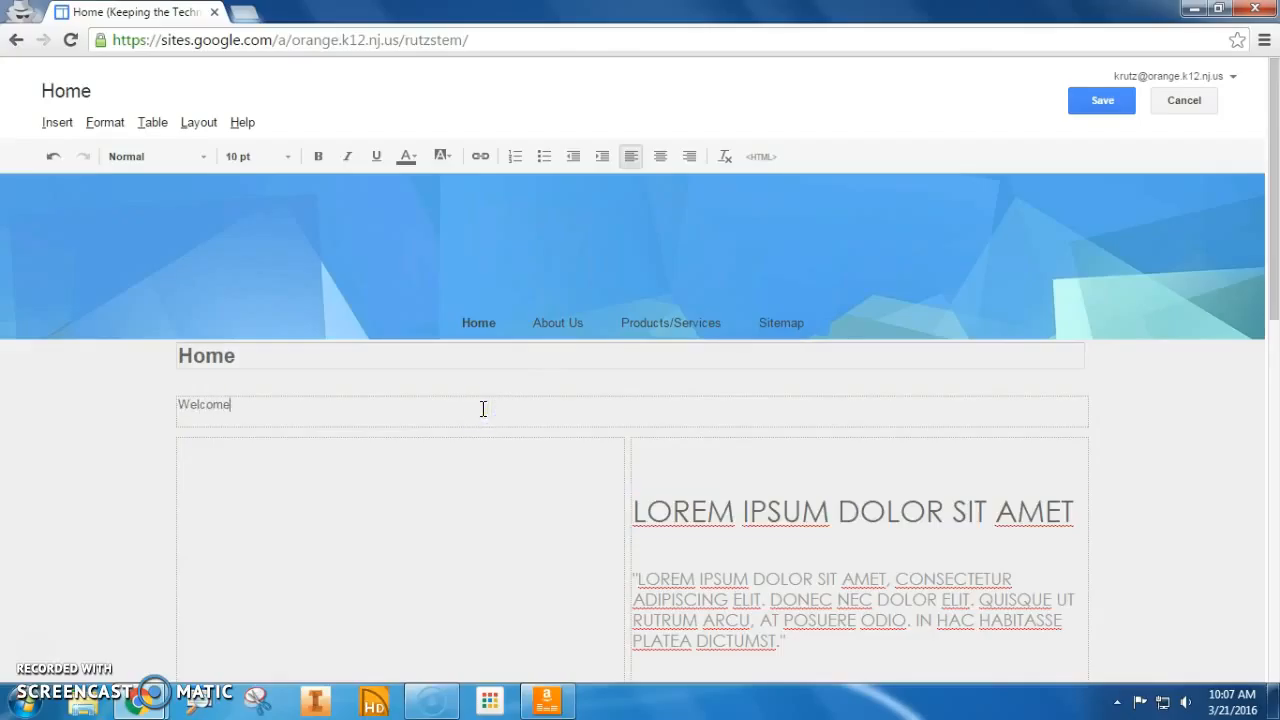
Examine the content types available for the empty picture cell and the featured gadgets, and leave the gadget list without adding one
{"action": "scroll", "coordinate": [480, 370], "scroll_direction": "down", "scroll_amount": 4}
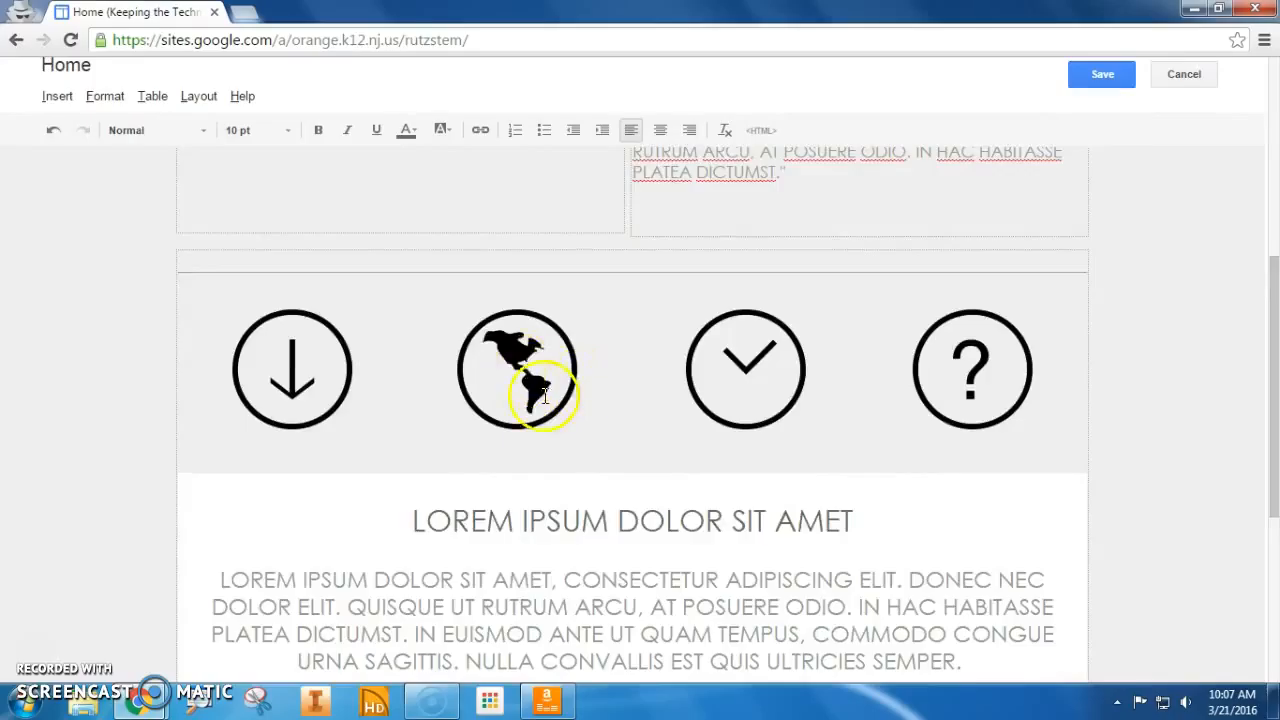
{"action": "scroll", "coordinate": [540, 385], "scroll_direction": "up", "scroll_amount": 5}
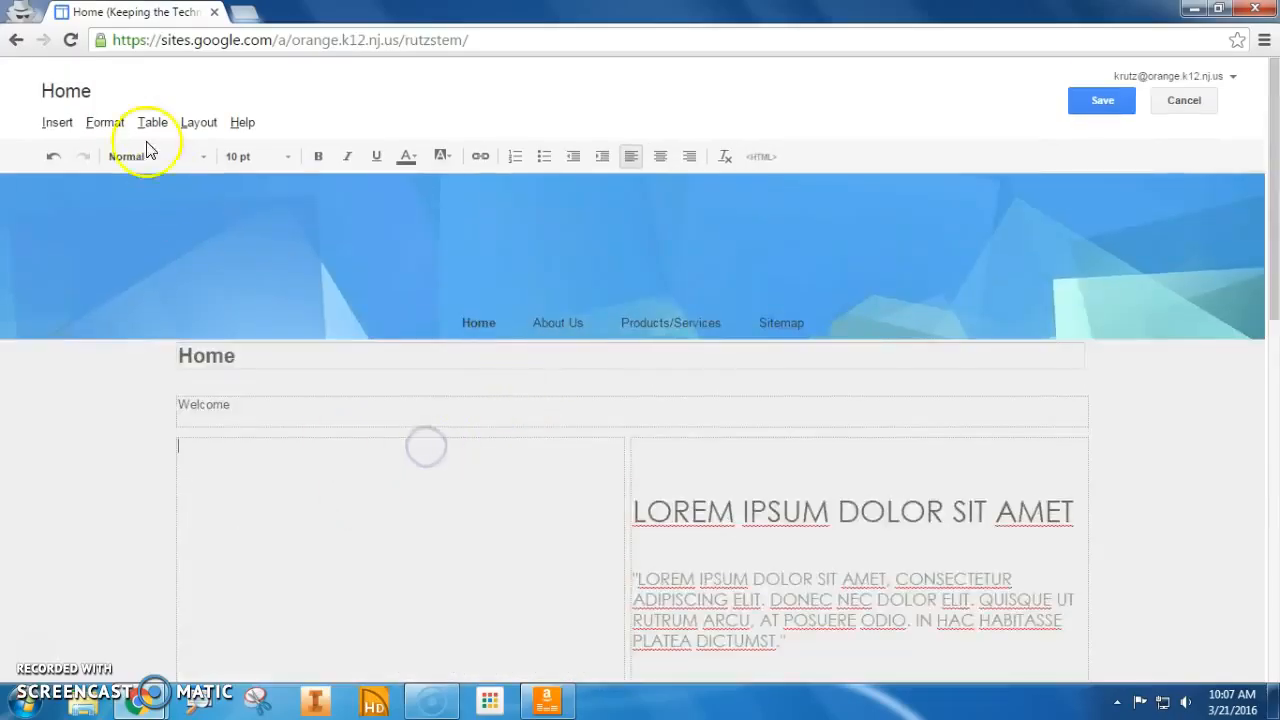
{"action": "left_click", "coordinate": [58, 127]}
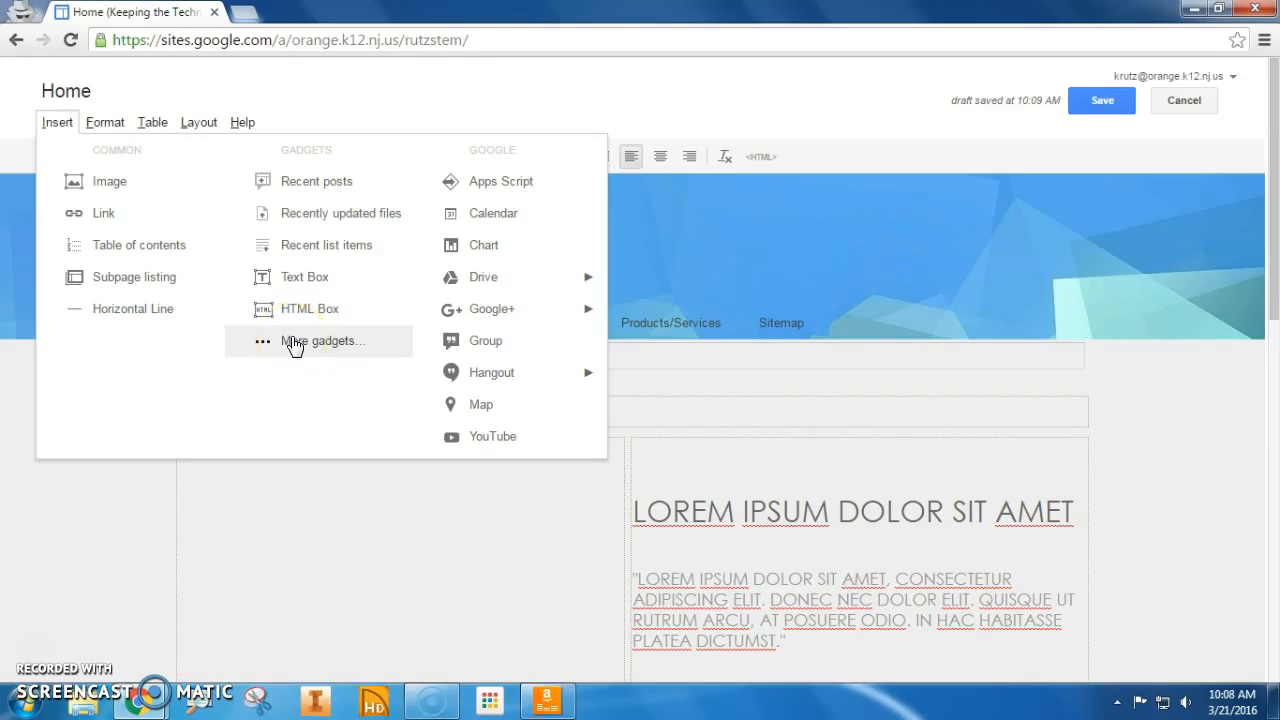
{"action": "left_click", "coordinate": [300, 350]}
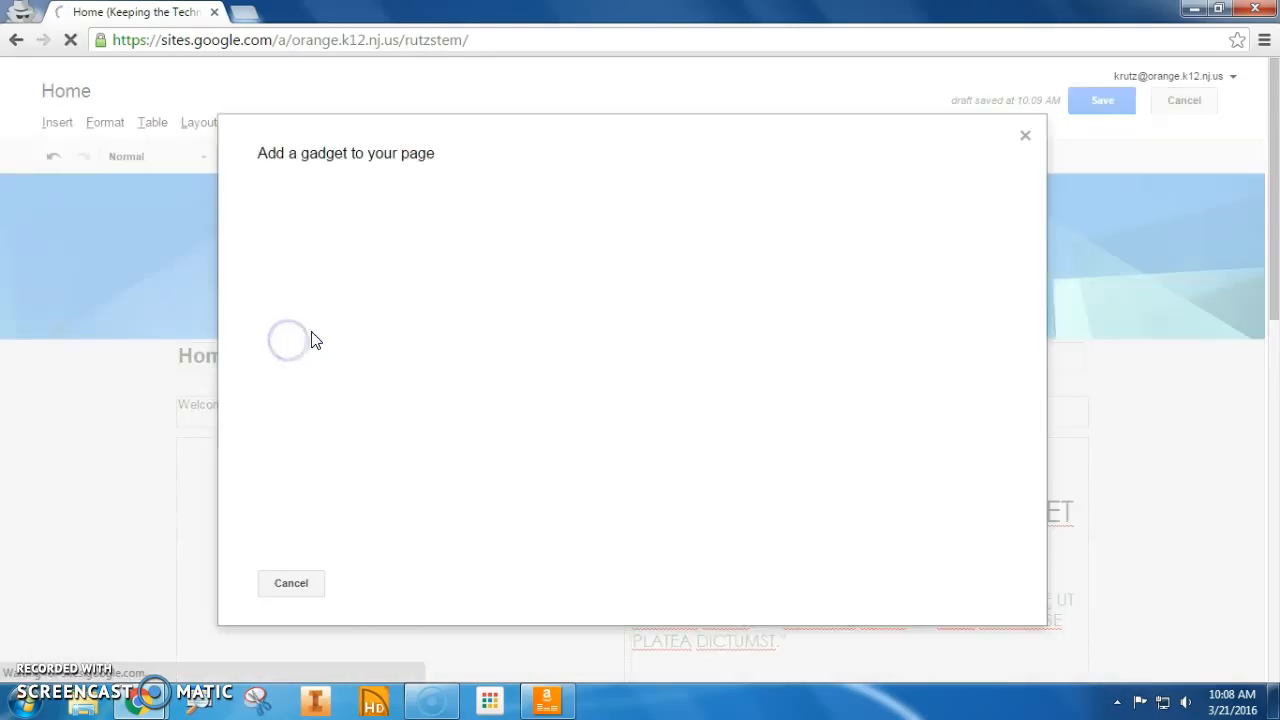
{"action": "scroll", "coordinate": [604, 360], "scroll_direction": "down", "scroll_amount": 10}
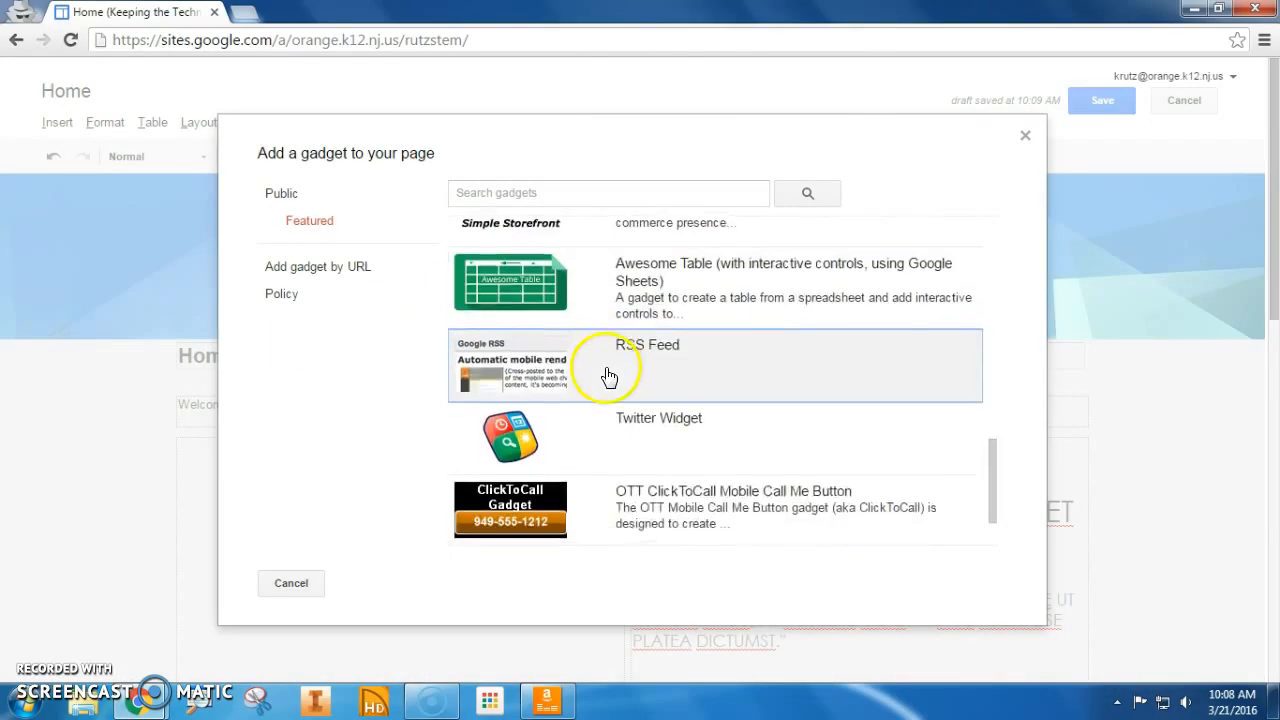
{"action": "scroll", "coordinate": [712, 387], "scroll_direction": "up", "scroll_amount": 10}
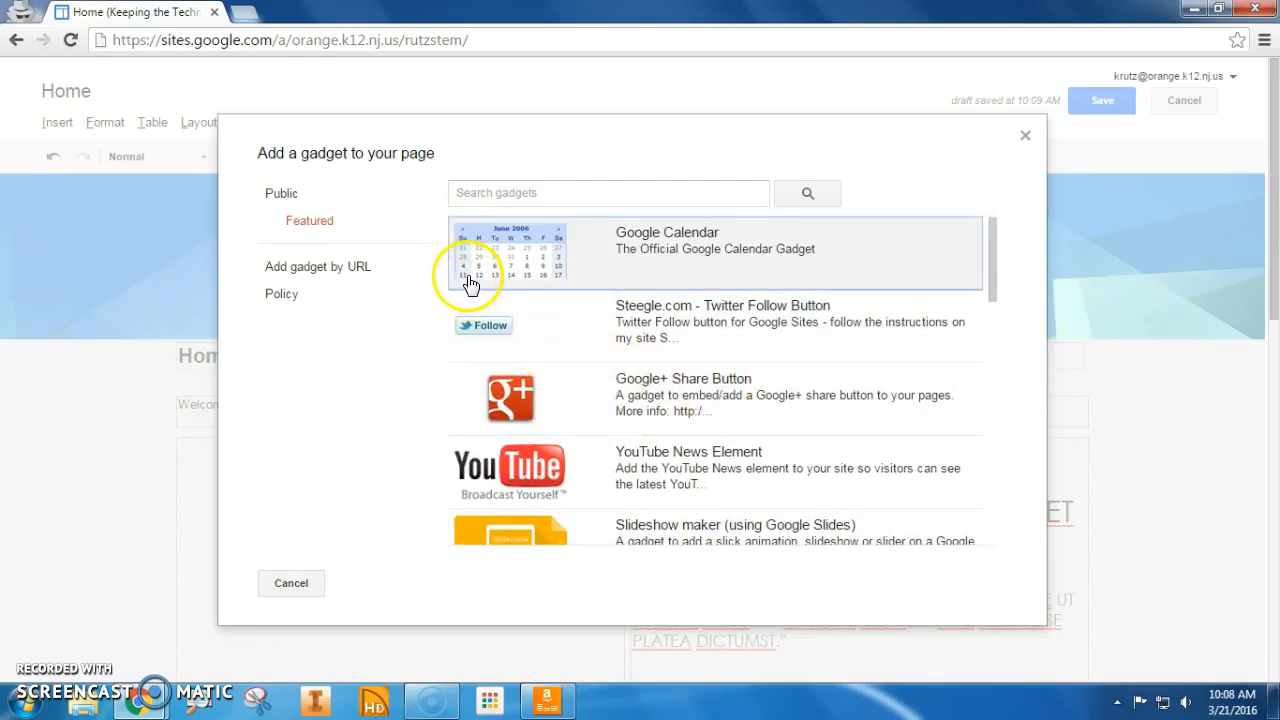
{"action": "left_click", "coordinate": [289, 583]}
Review the home page's lower text blocks down to the templates section, and return to the empty picture cell
{"action": "scroll", "coordinate": [386, 543], "scroll_direction": "down", "scroll_amount": 10}
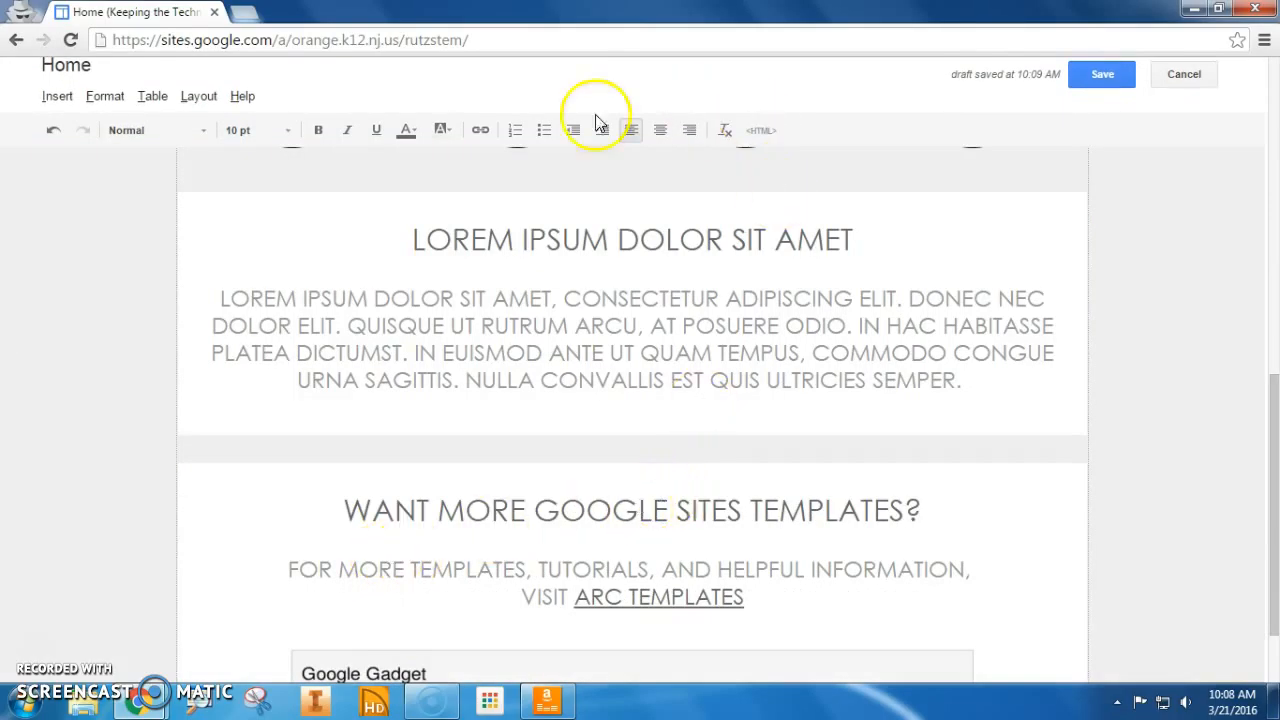
{"action": "scroll", "coordinate": [615, 380], "scroll_direction": "down", "scroll_amount": 1}
{"action": "scroll", "coordinate": [763, 460], "scroll_direction": "up", "scroll_amount": 15}
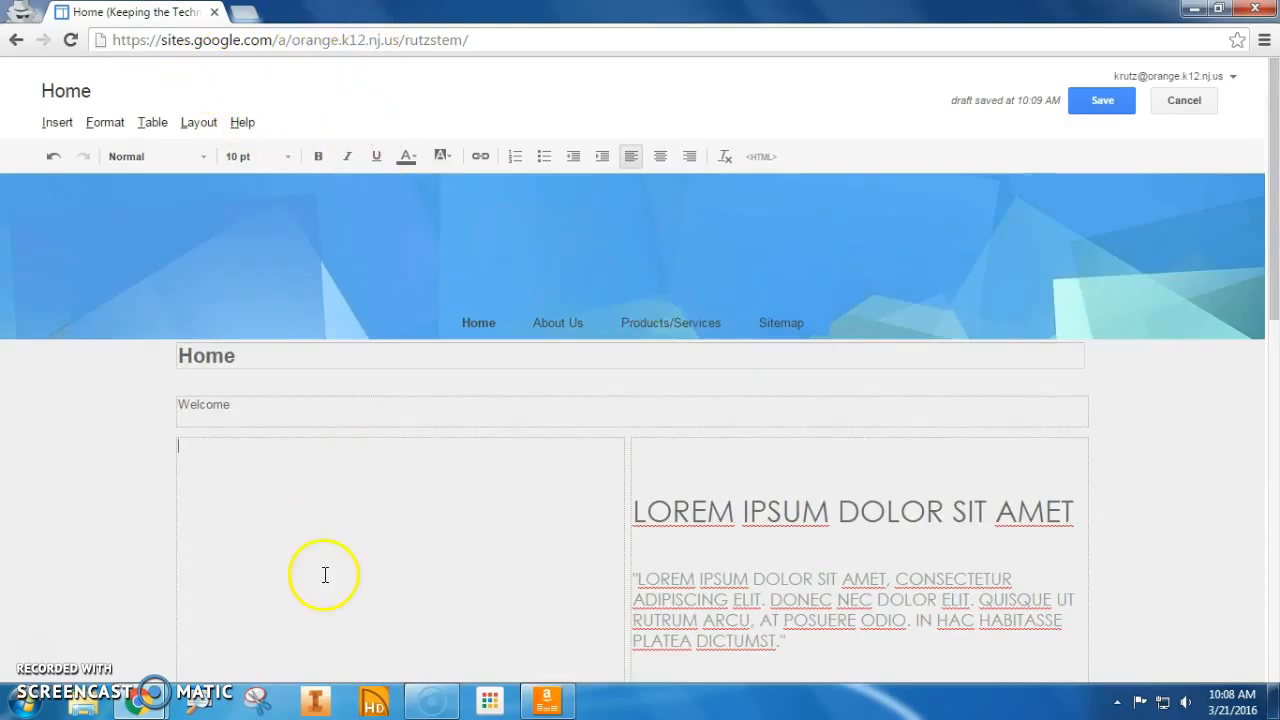
Switch to the other browser window and open the 5th Grade class stream in Google Classroom with the "Welcome to Google Sites" assignment
{"action": "mouse_move", "coordinate": [143, 697]}
{"action": "left_click", "coordinate": [120, 600]}
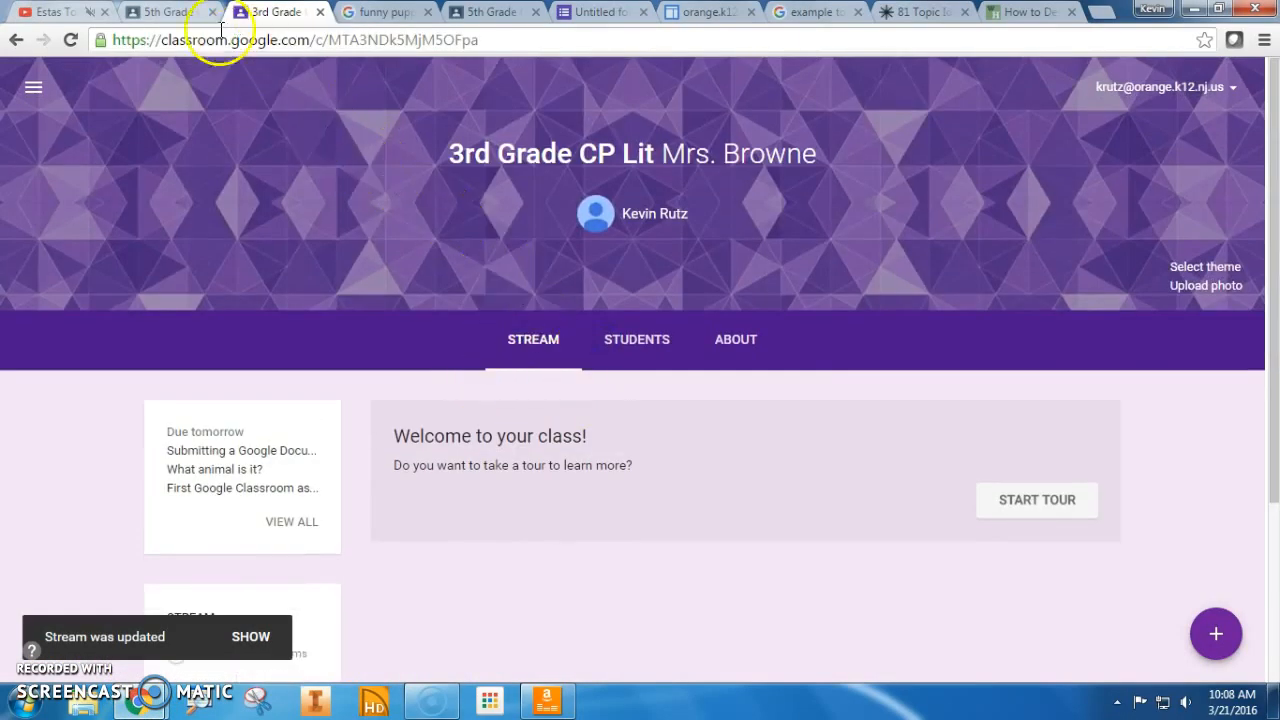
{"action": "left_click", "coordinate": [195, 13]}
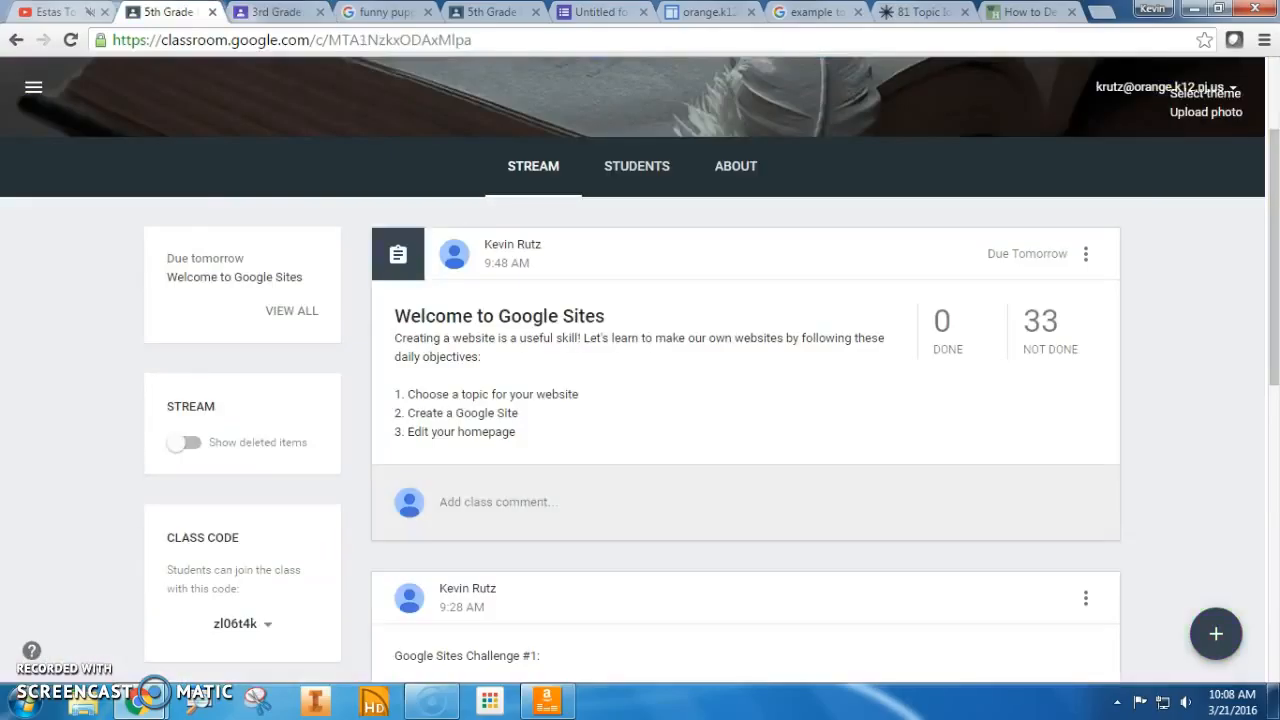